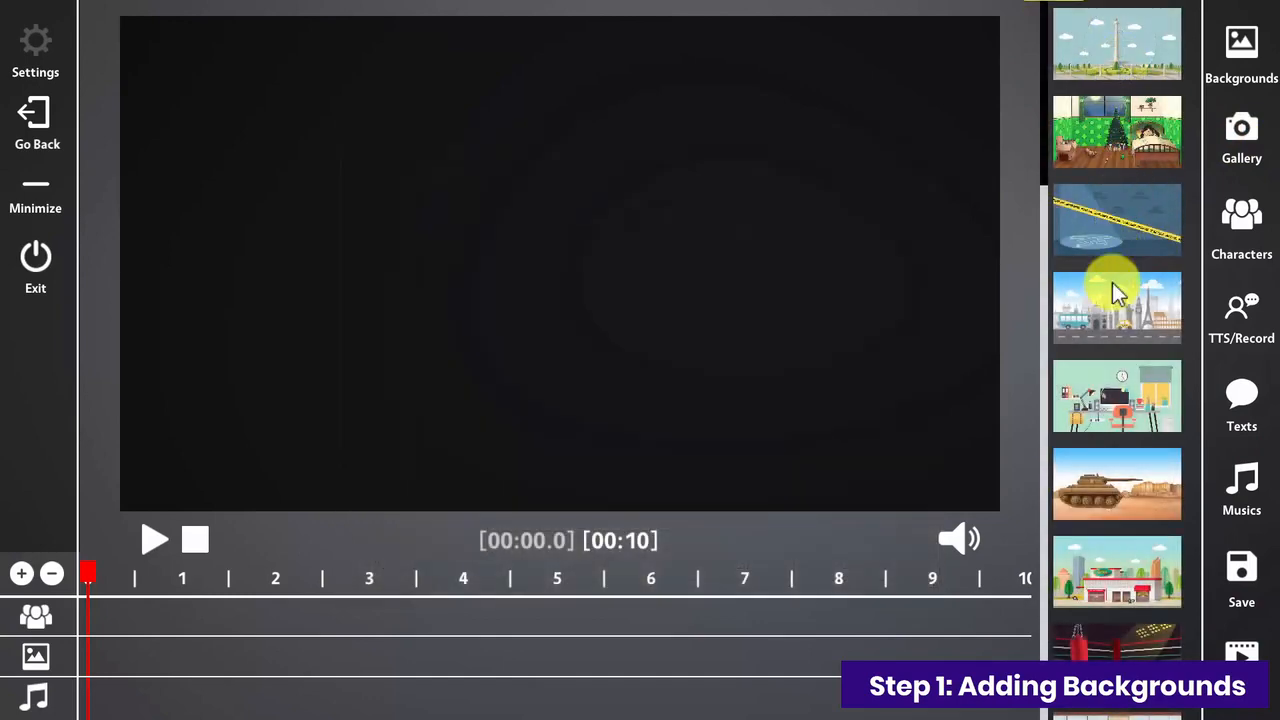
Add the city street background with the bus and taxi to the image track and enlarge it to fill the canvas.
drag(1112, 307, 158, 662)
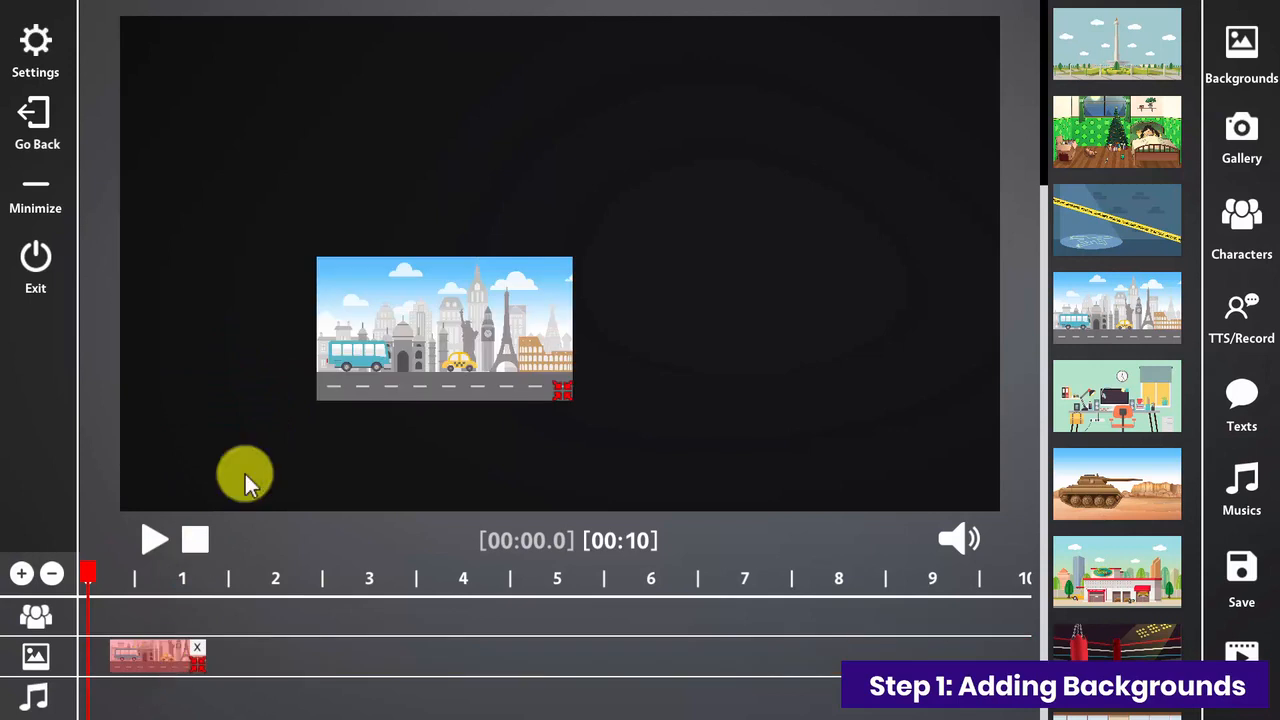
drag(373, 297, 165, 33)
drag(360, 127, 1028, 508)
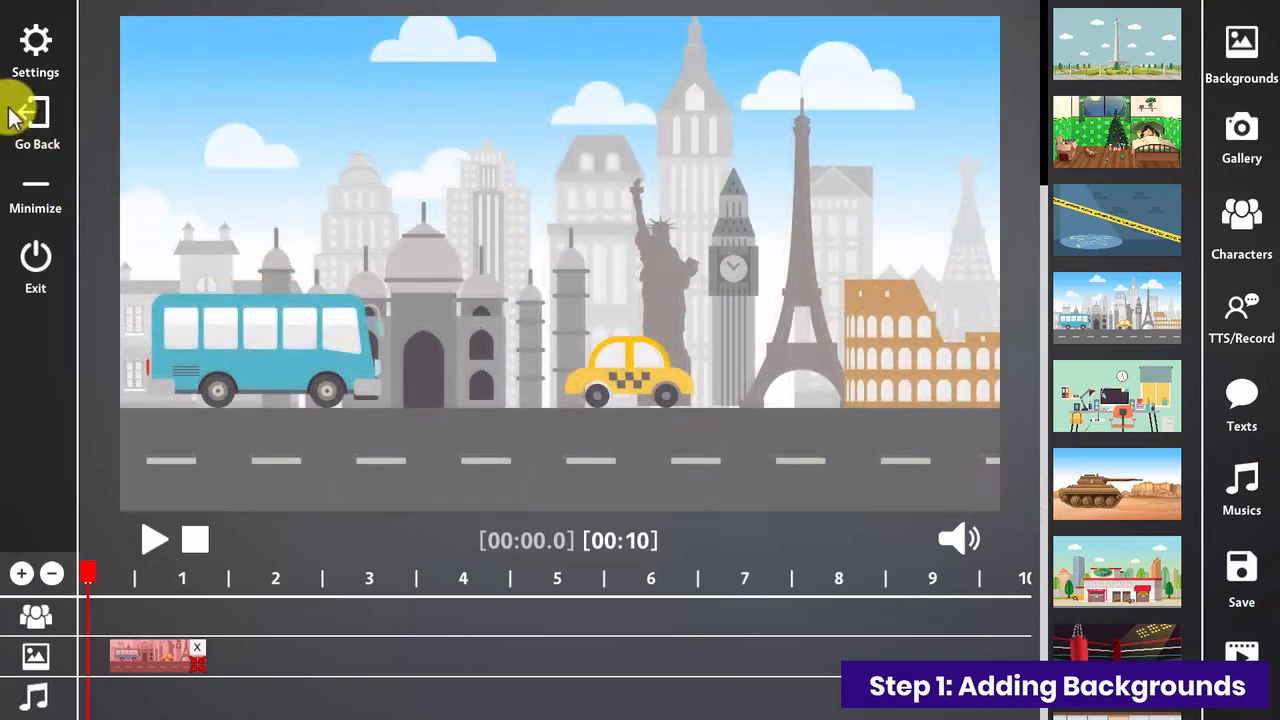
Extend the city background clip to a duration of 4.8 seconds and try out flipping its image.
click(31, 66)
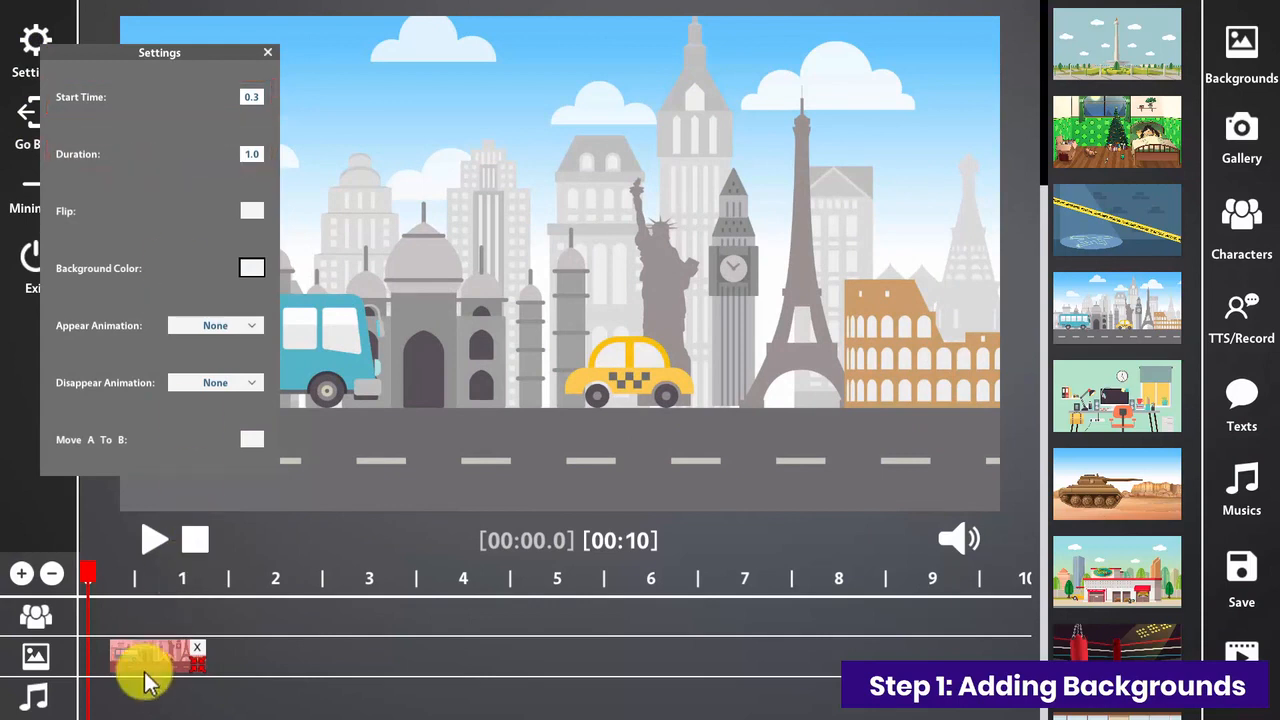
mouse_move(143, 677)
mouse_down()
mouse_move(113, 668)
mouse_move(562, 677)
mouse_up()
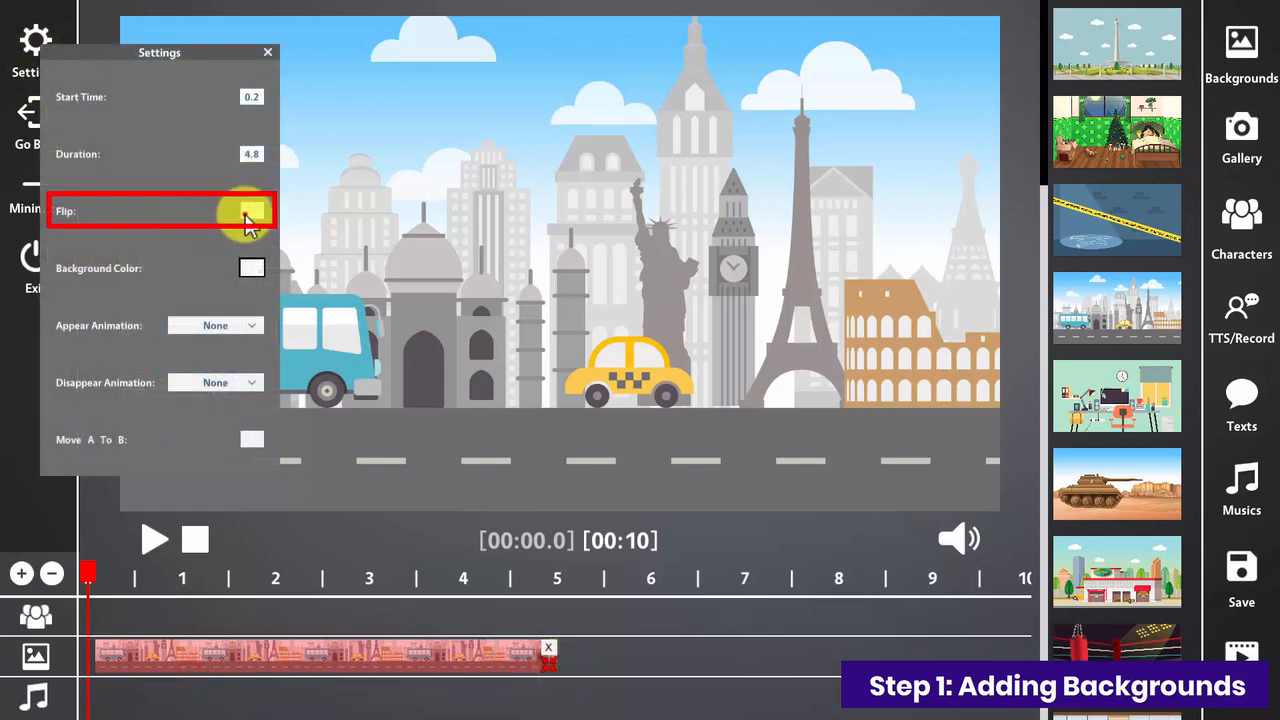
click(247, 216)
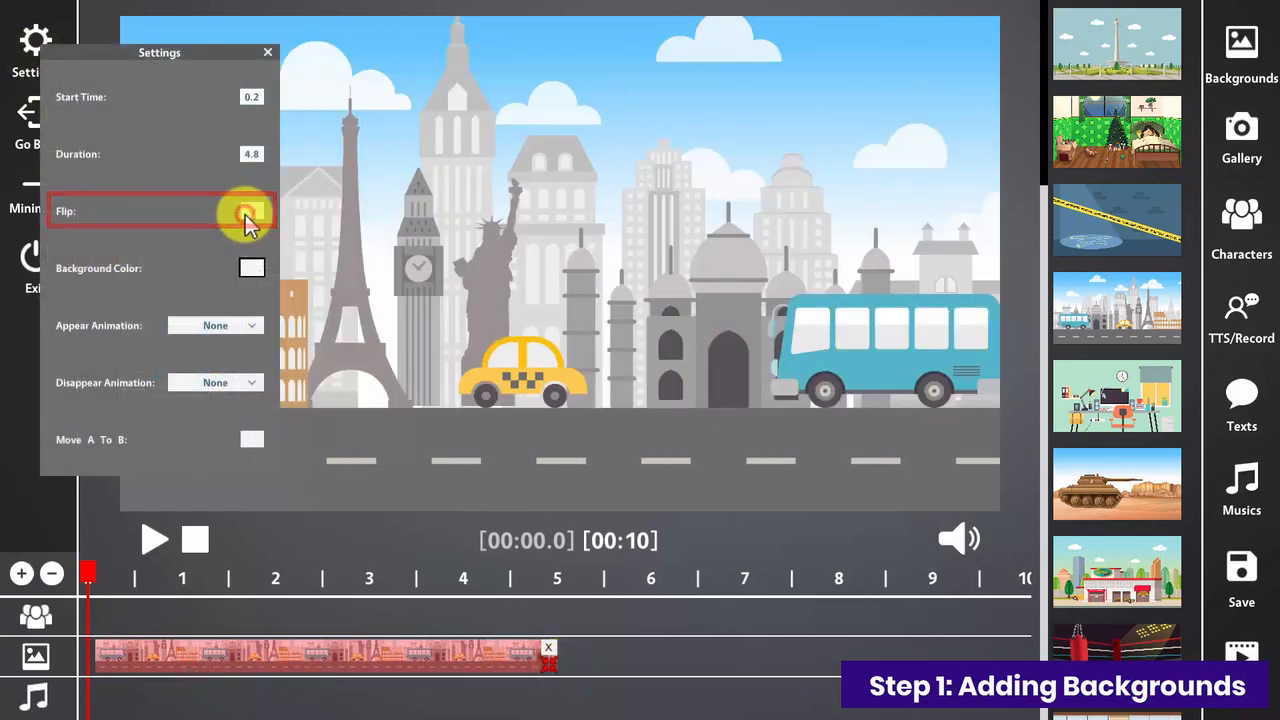
click(240, 214)
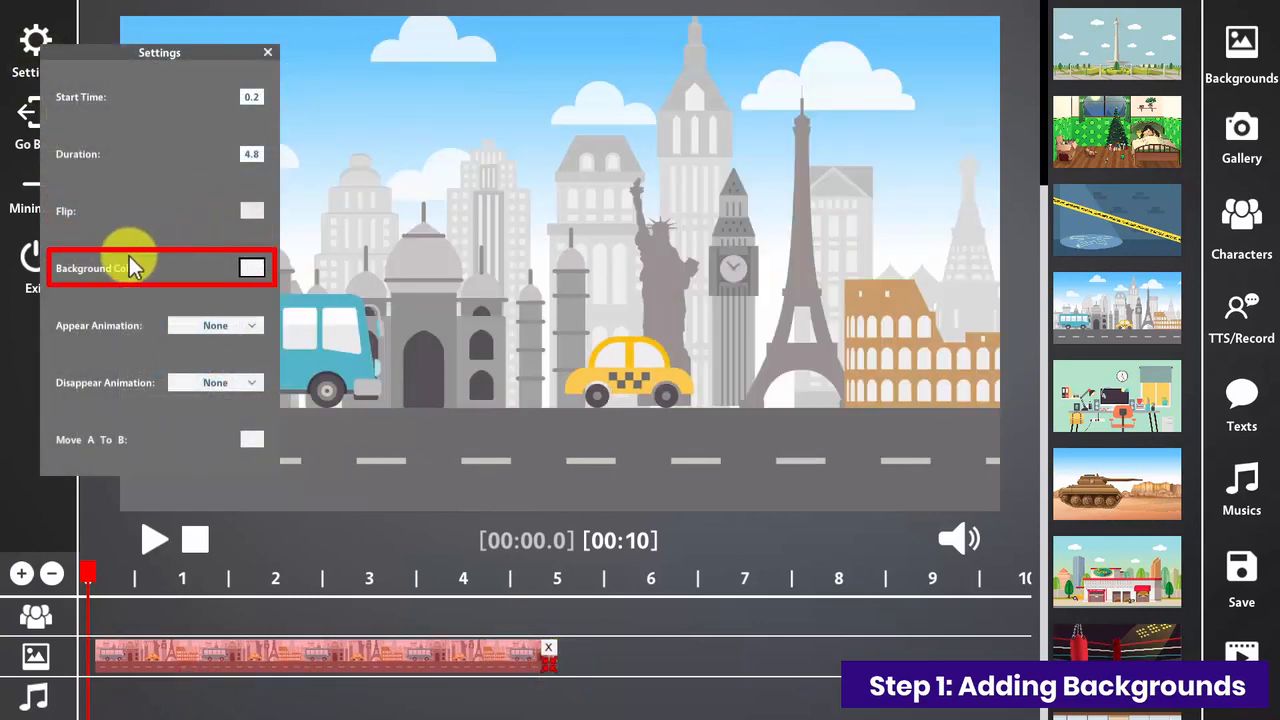
Set the city background's appear animation to Left and its disappear animation to Right.
click(218, 325)
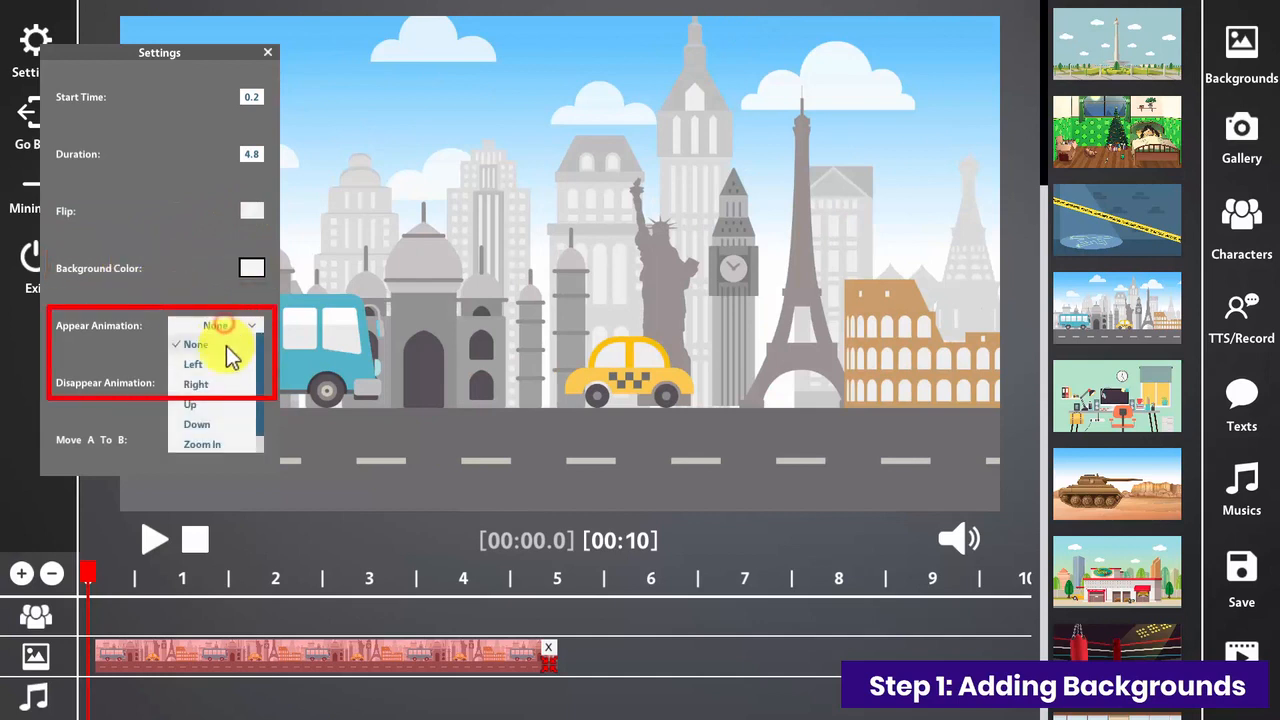
click(212, 366)
click(220, 384)
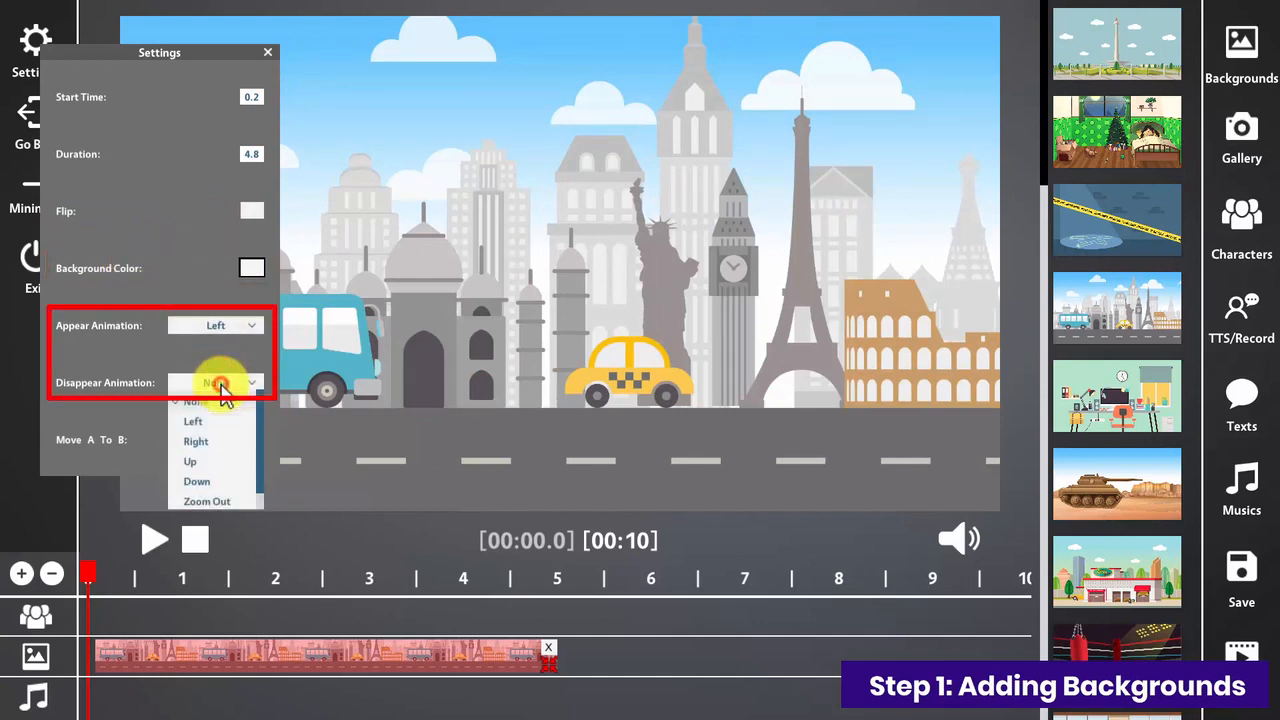
click(218, 450)
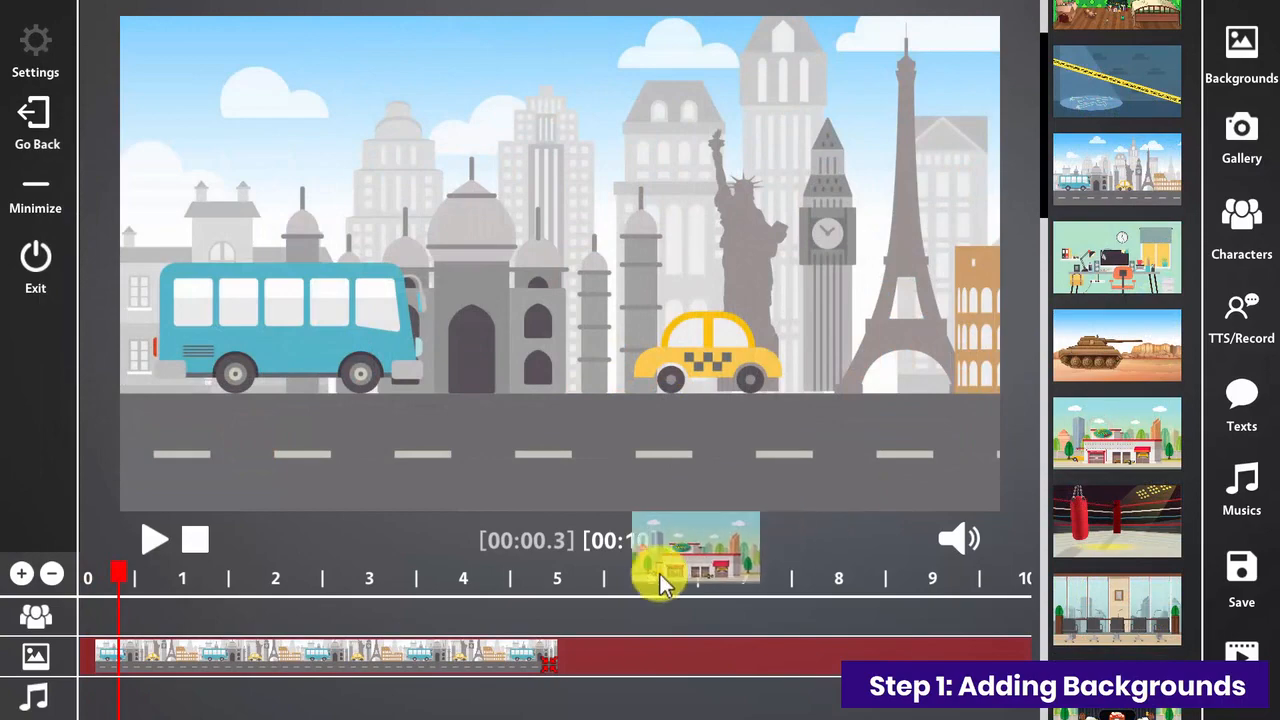
Add the auto repair shop background directly after the city clip on the image track and preview the scene.
drag(658, 572, 601, 650)
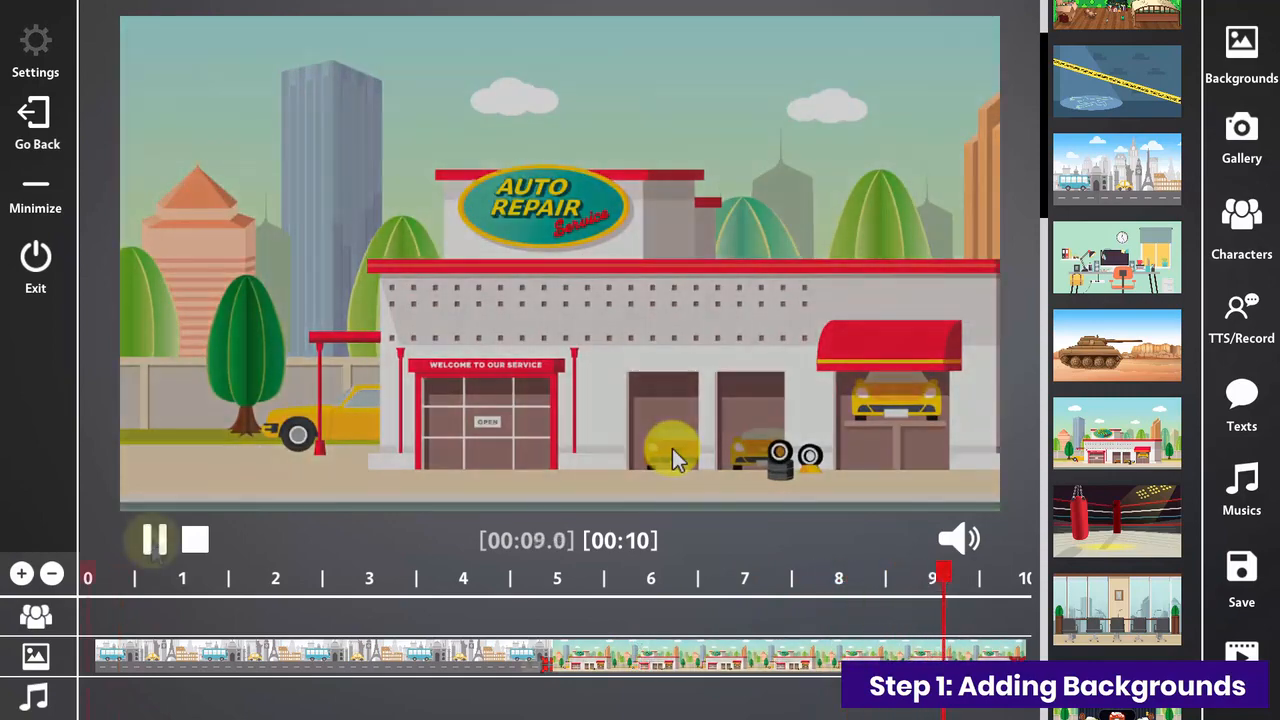
click(152, 540)
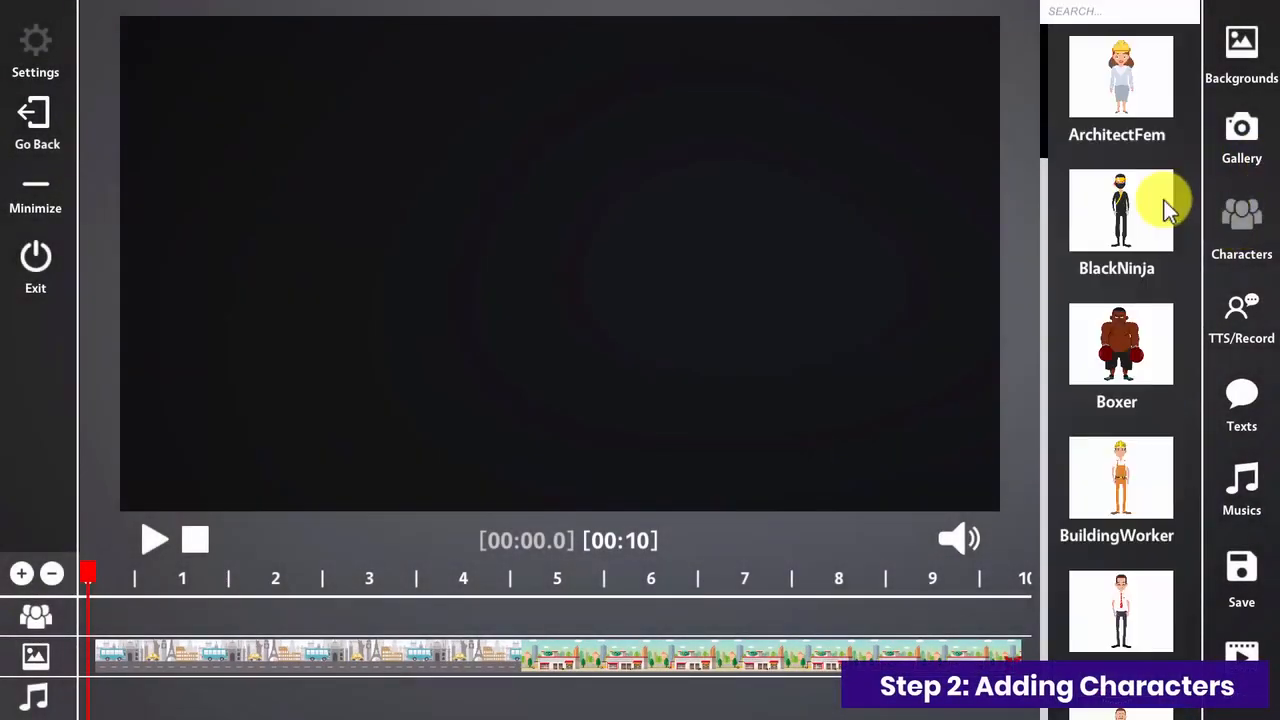
Search the character library for "real" and add RealtorMan at the beginning of the character track.
drag(1044, 82, 1039, 146)
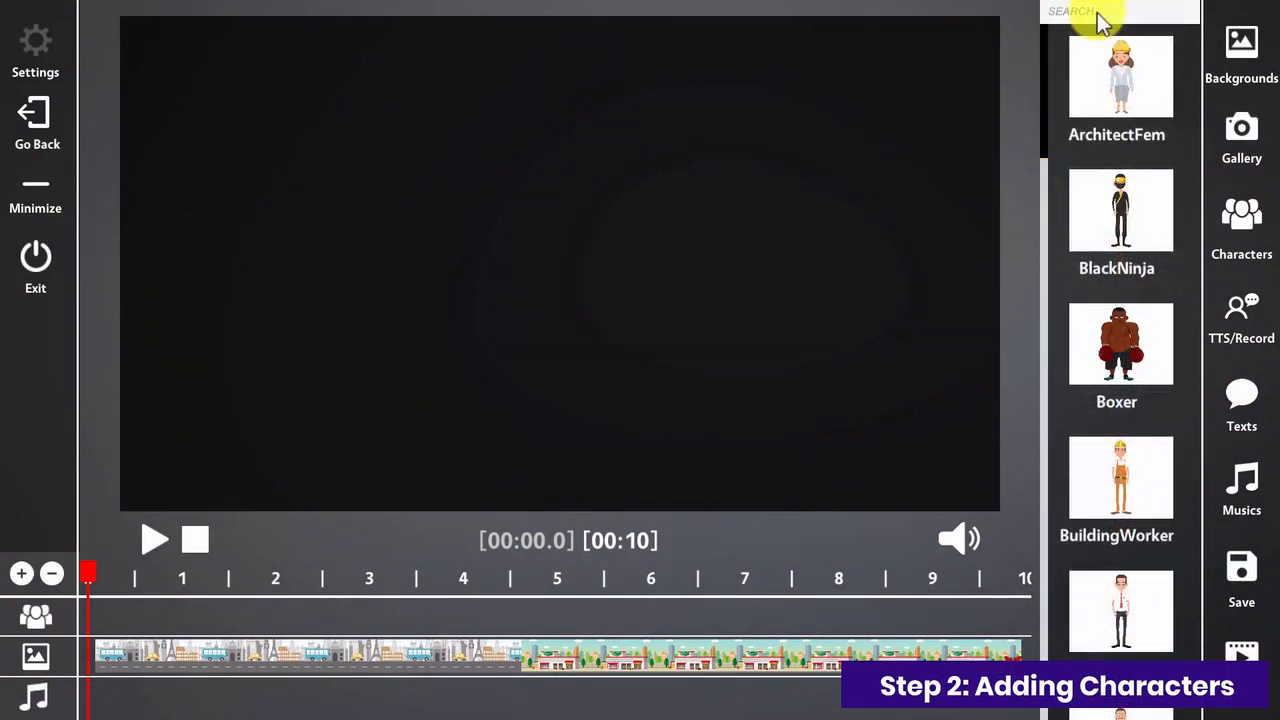
click(1100, 14)
text(real)
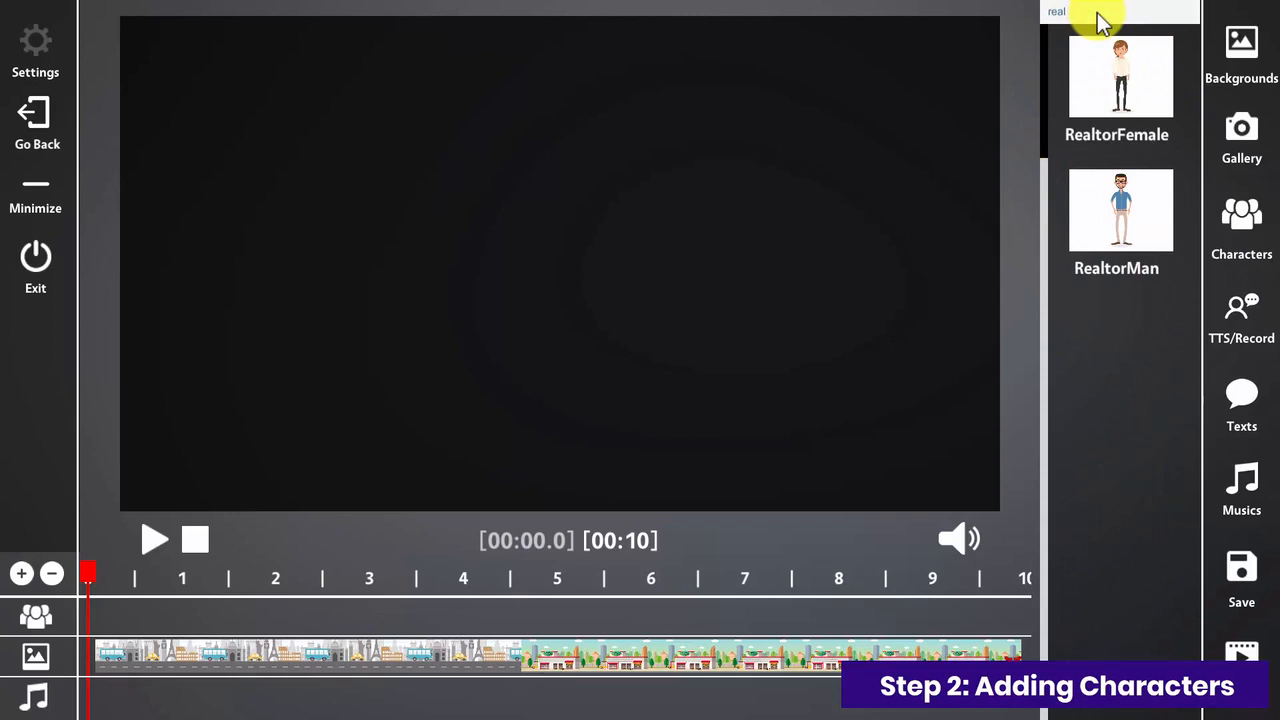
click(1112, 210)
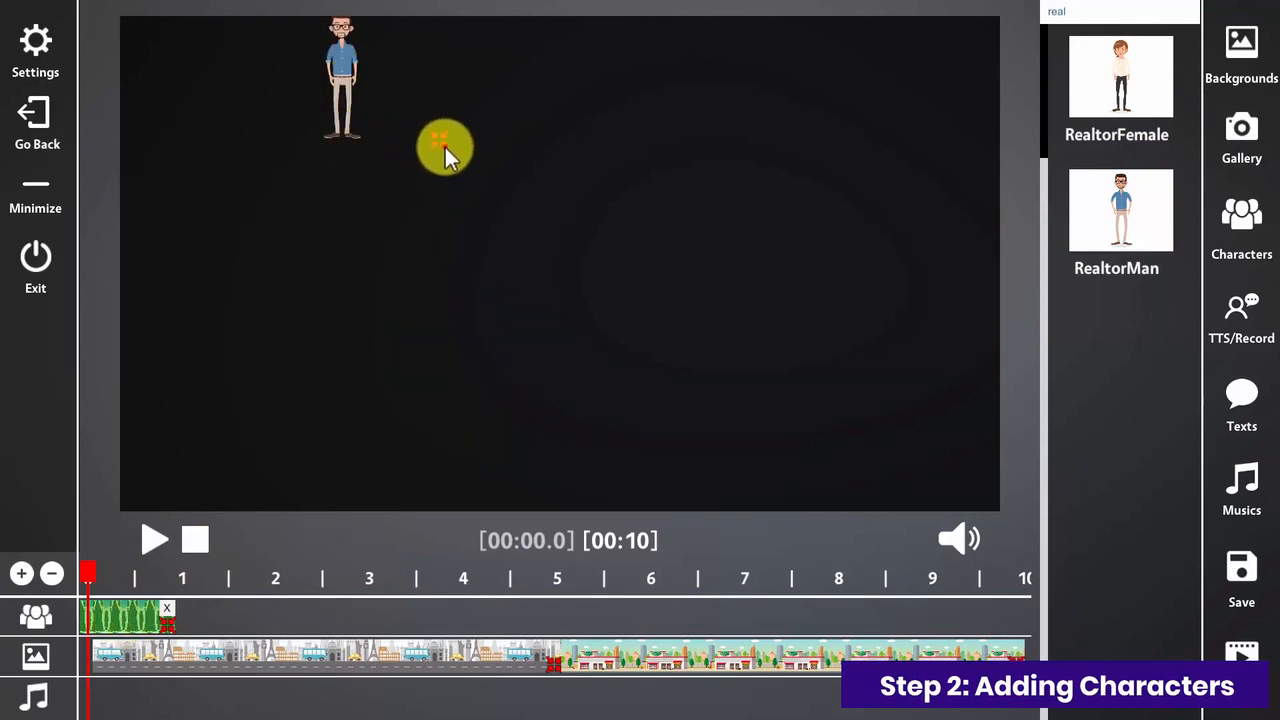
Enlarge RealtorMan around the middle of the canvas and shift his clip to start at 0.2 seconds.
drag(445, 147, 846, 536)
drag(567, 377, 564, 330)
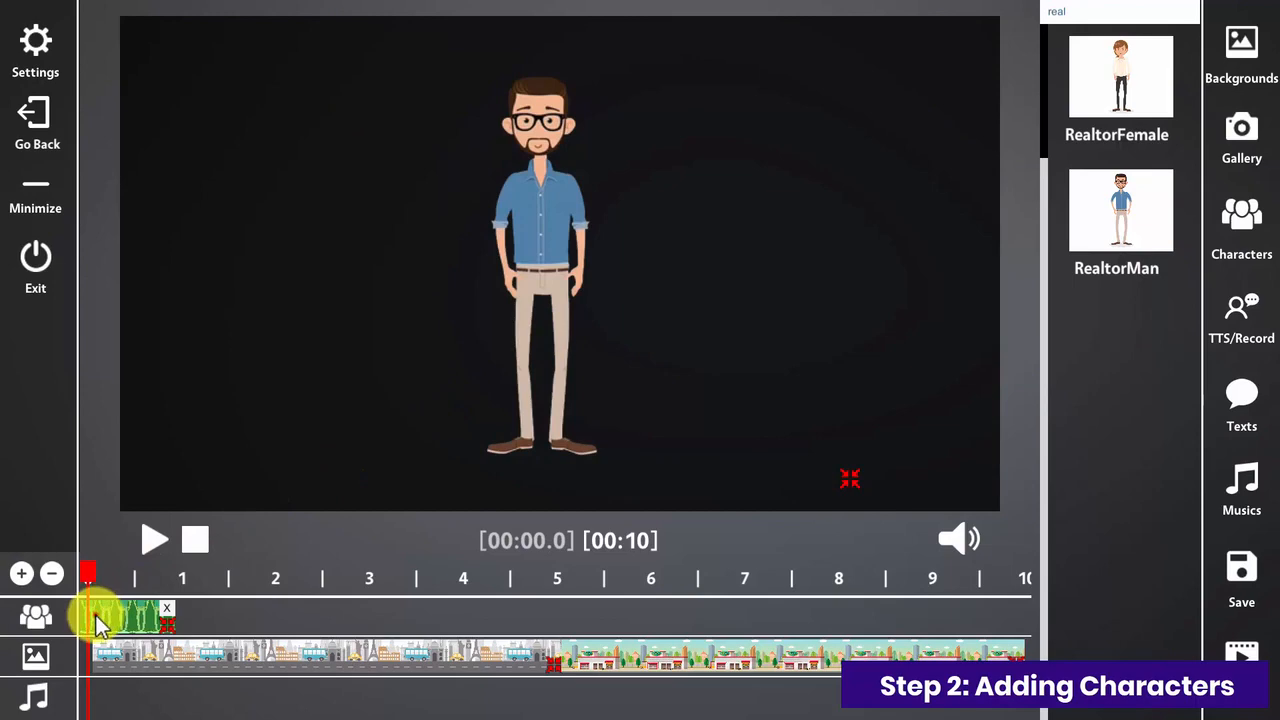
drag(96, 615, 104, 615)
Change RealtorMan's action from the default pose to "man car driving" in the clip settings.
click(35, 60)
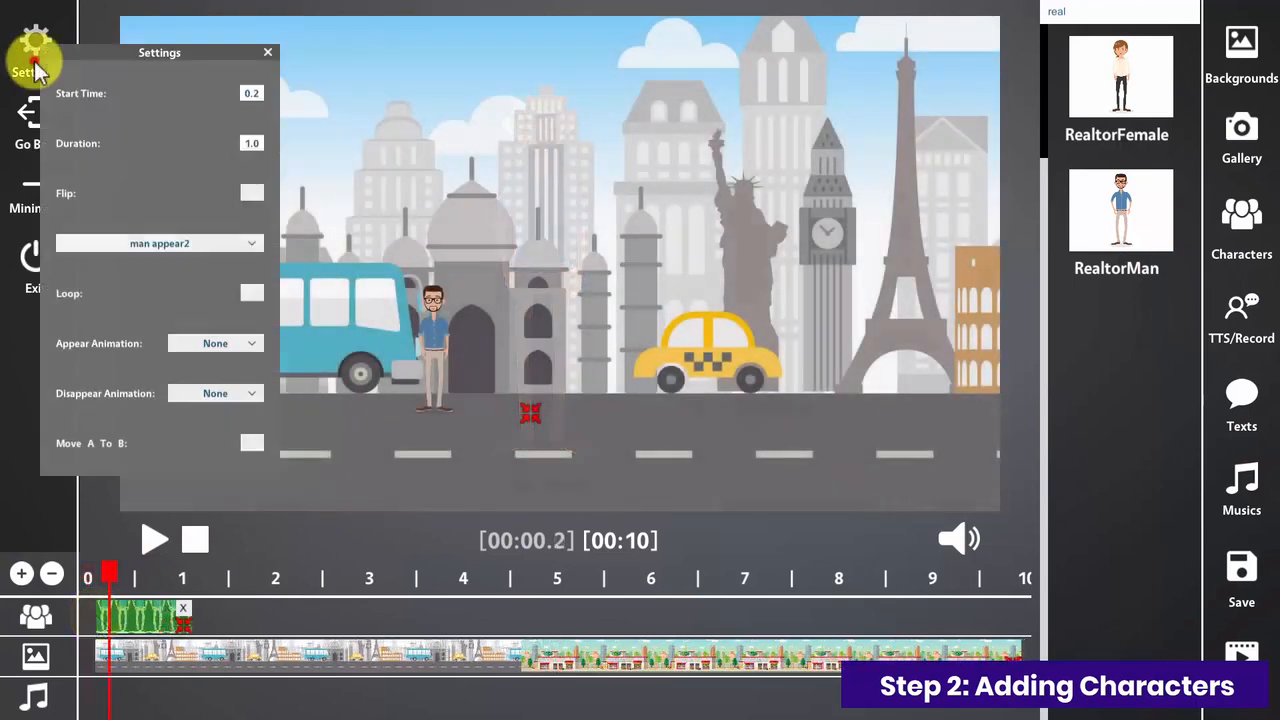
click(209, 244)
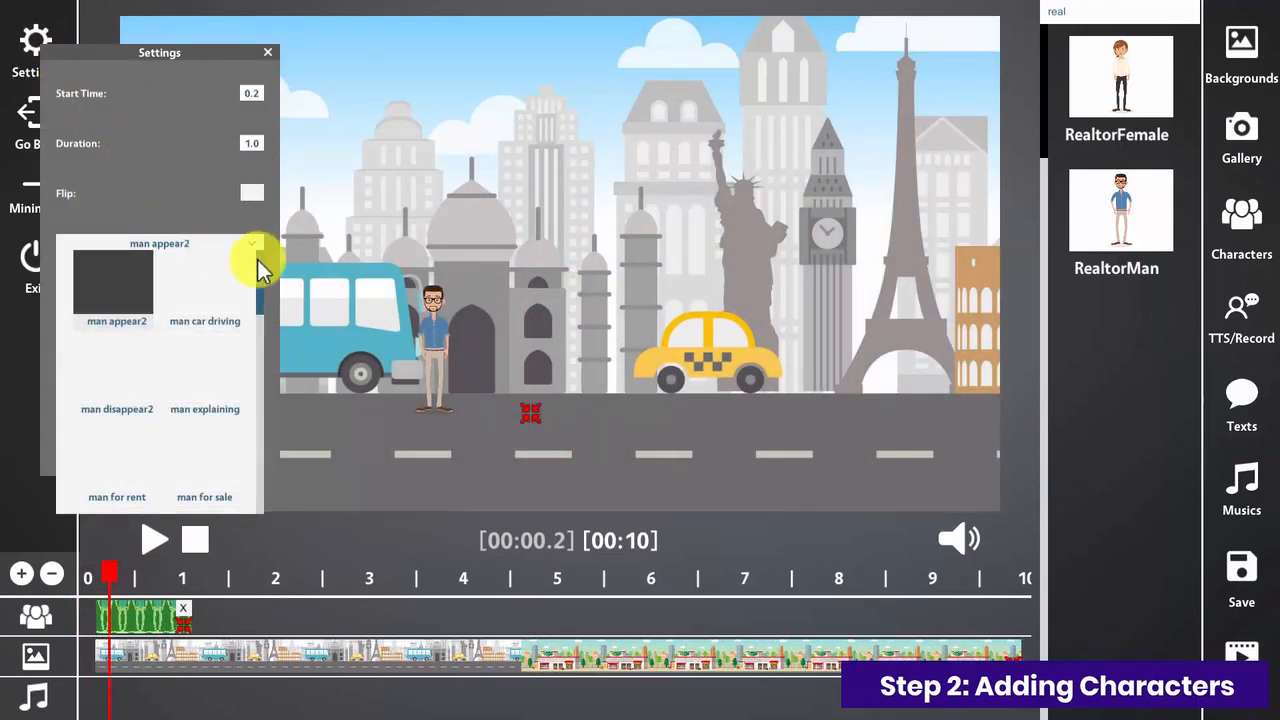
mouse_move(259, 262)
mouse_down()
mouse_move(260, 462)
mouse_move(289, 429)
mouse_move(271, 263)
mouse_up()
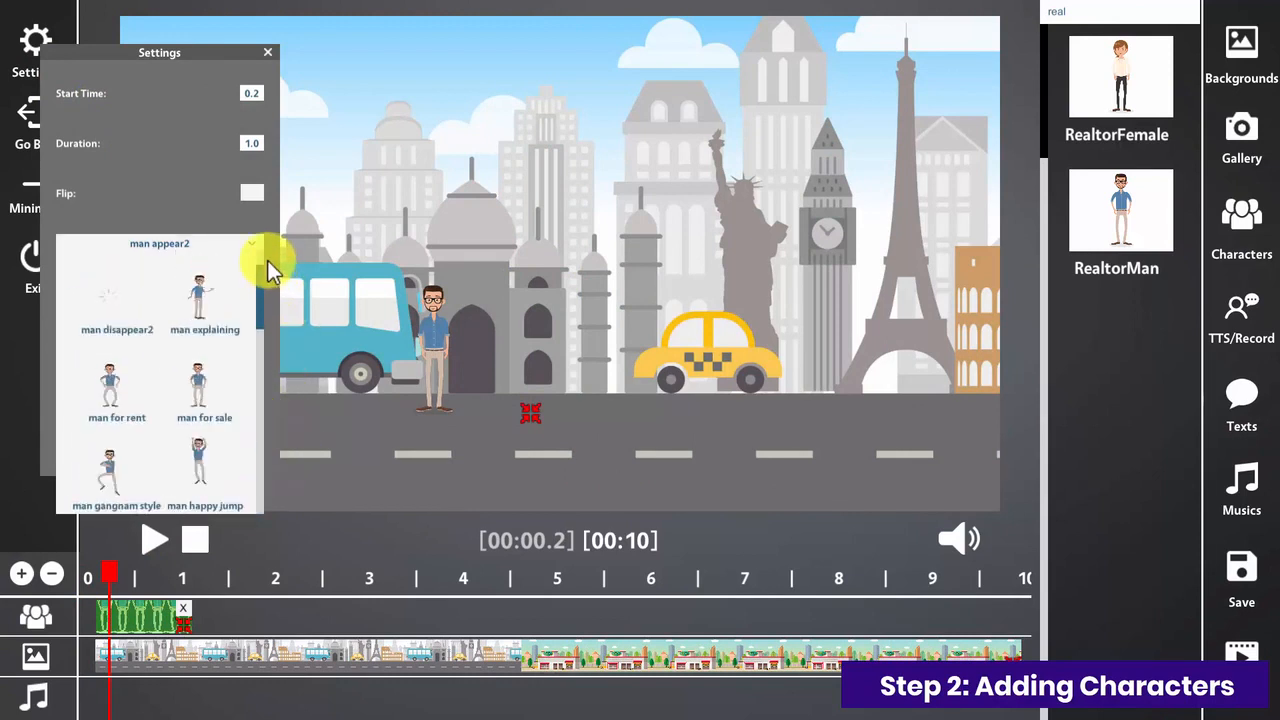
click(203, 290)
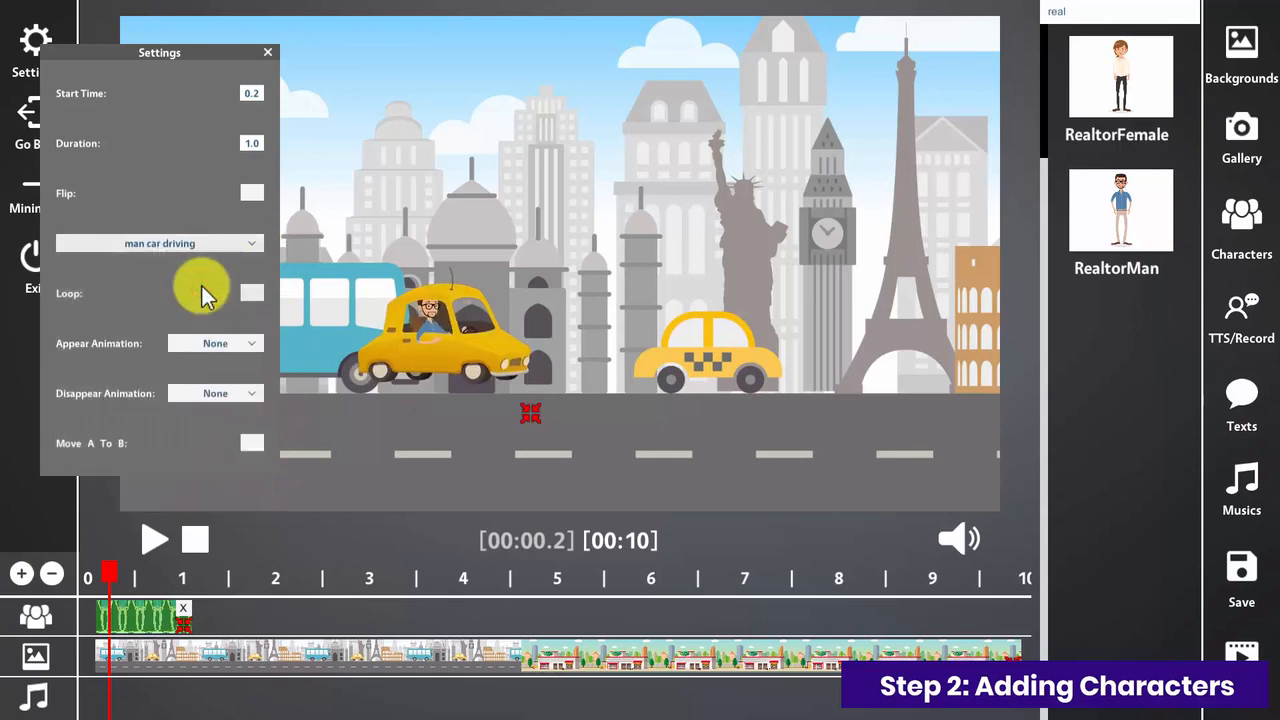
Turn on looping for the driving action and move the car down onto the road in front of the bus.
click(252, 292)
click(252, 292)
mouse_move(412, 347)
mouse_down()
mouse_move(360, 390)
mouse_move(297, 399)
mouse_up()
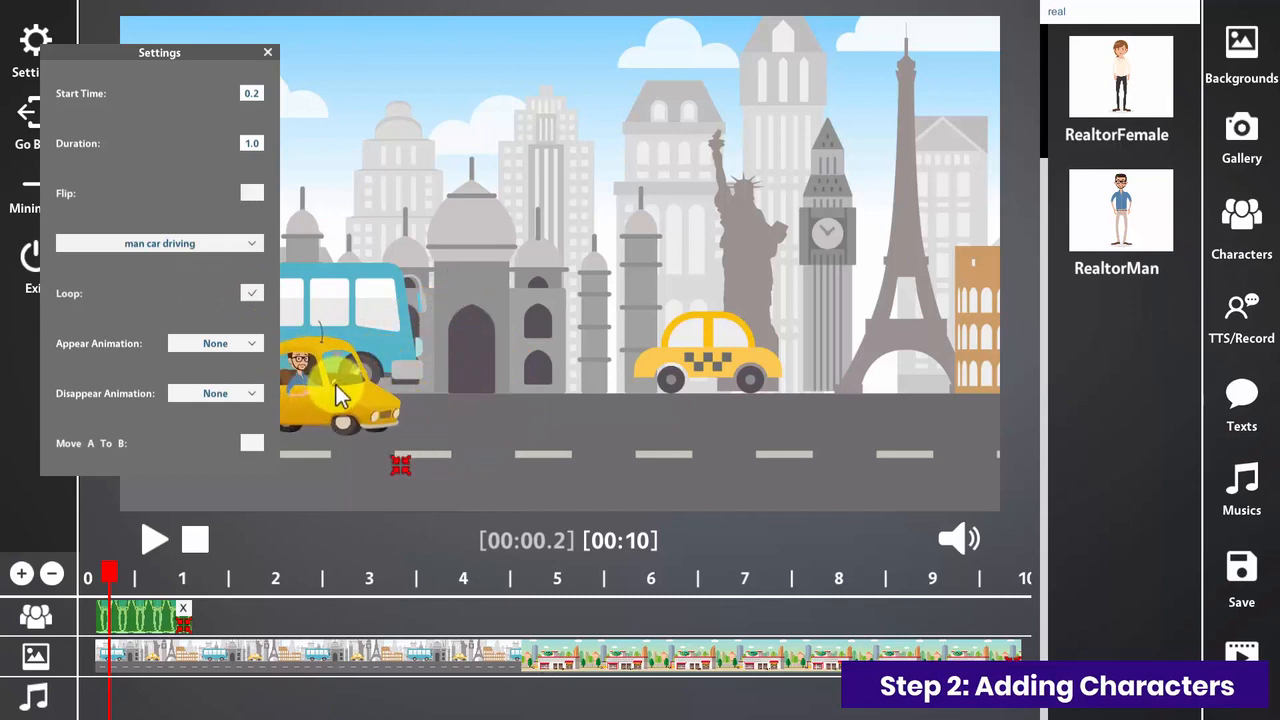
Set the driving character's disappear animation to Fade Out and enable Move A To B.
click(215, 393)
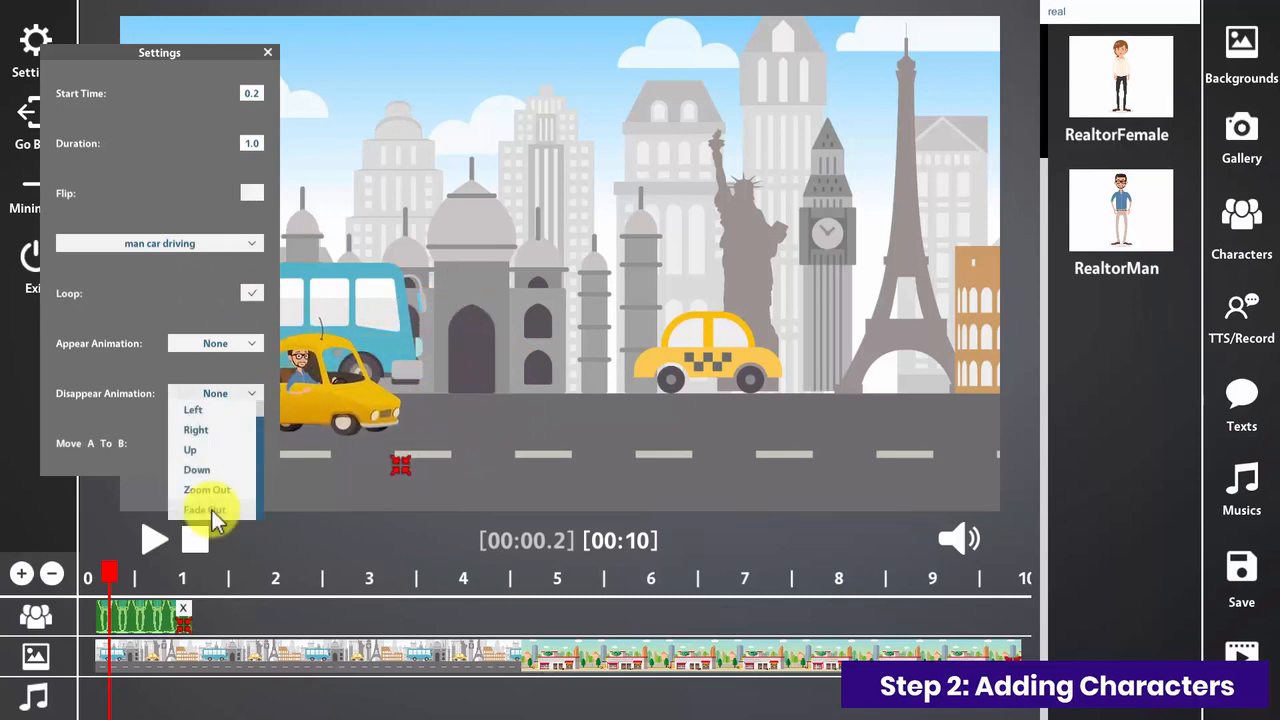
click(205, 509)
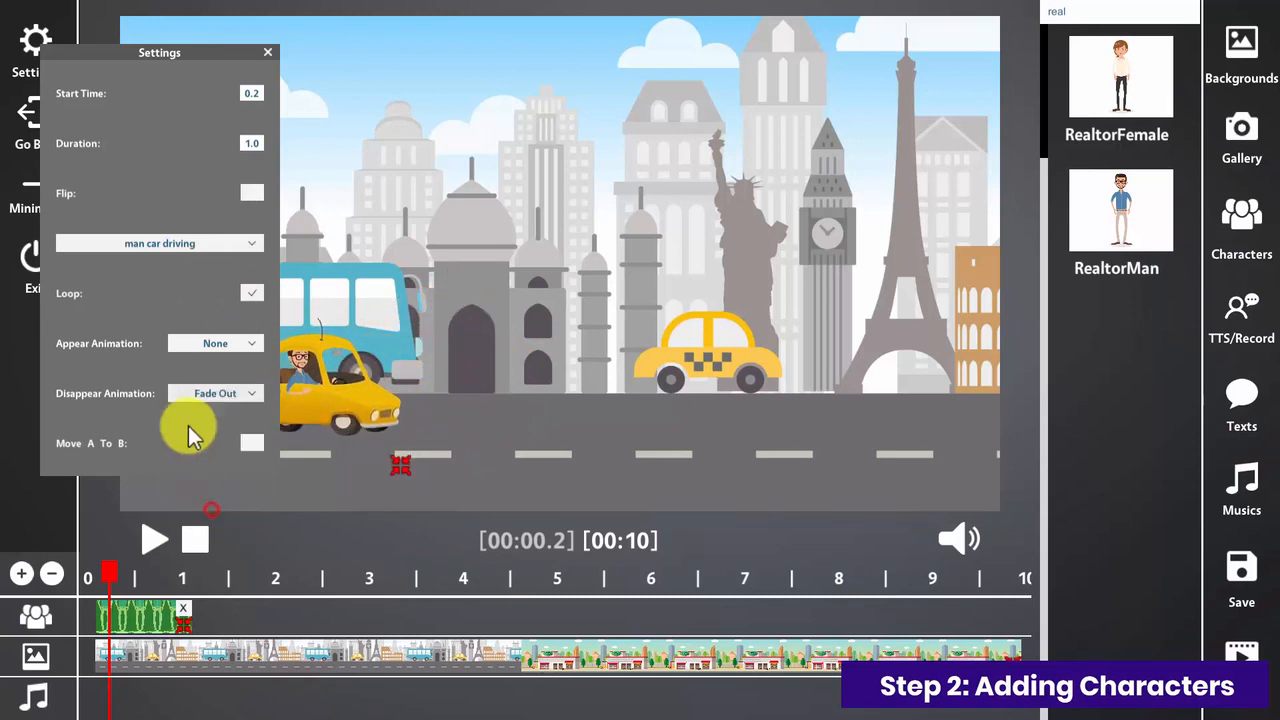
click(254, 446)
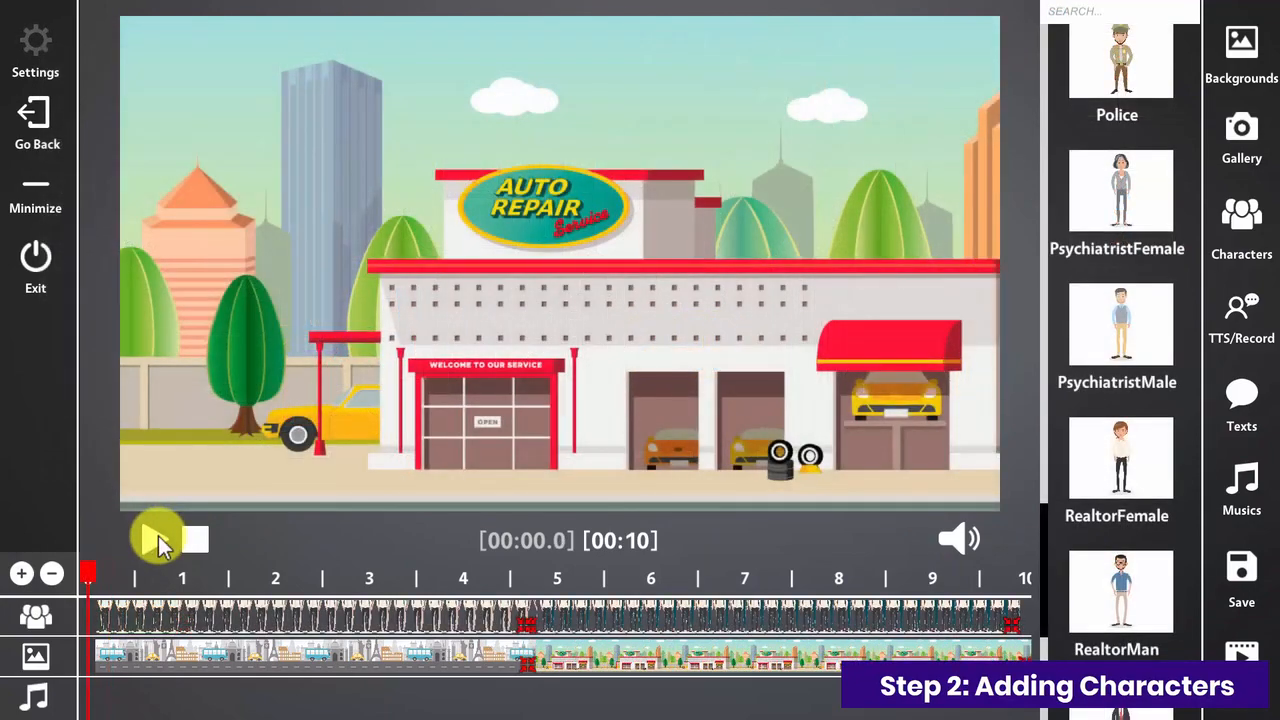
Play back the scene to check the characters against both backgrounds.
click(157, 541)
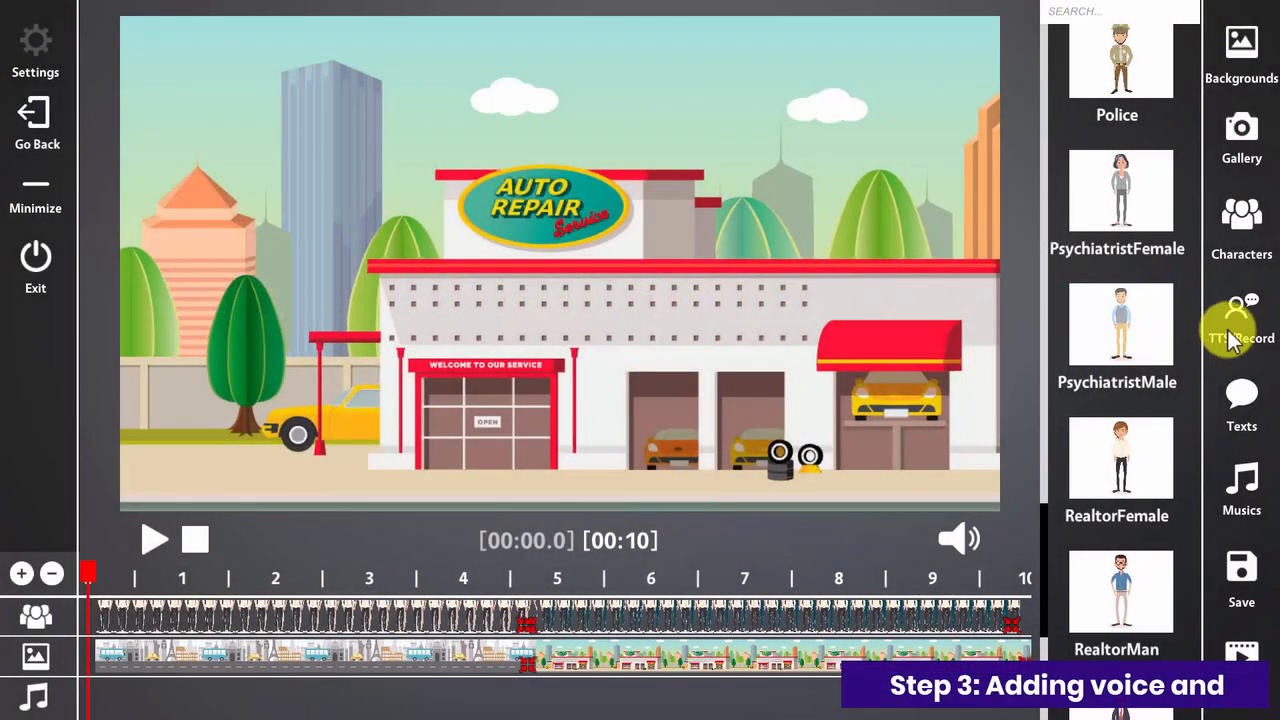
Add a text-to-speech clip at the beginning of the audio track.
click(1230, 335)
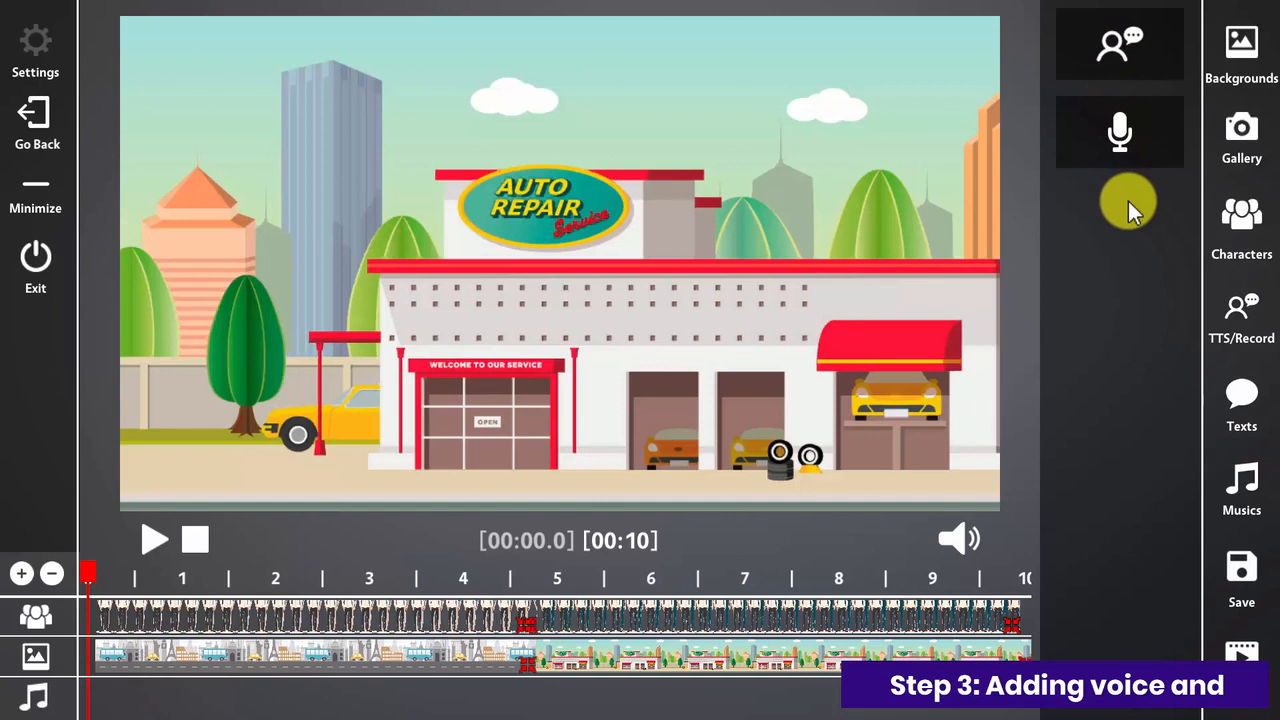
drag(1080, 72, 160, 708)
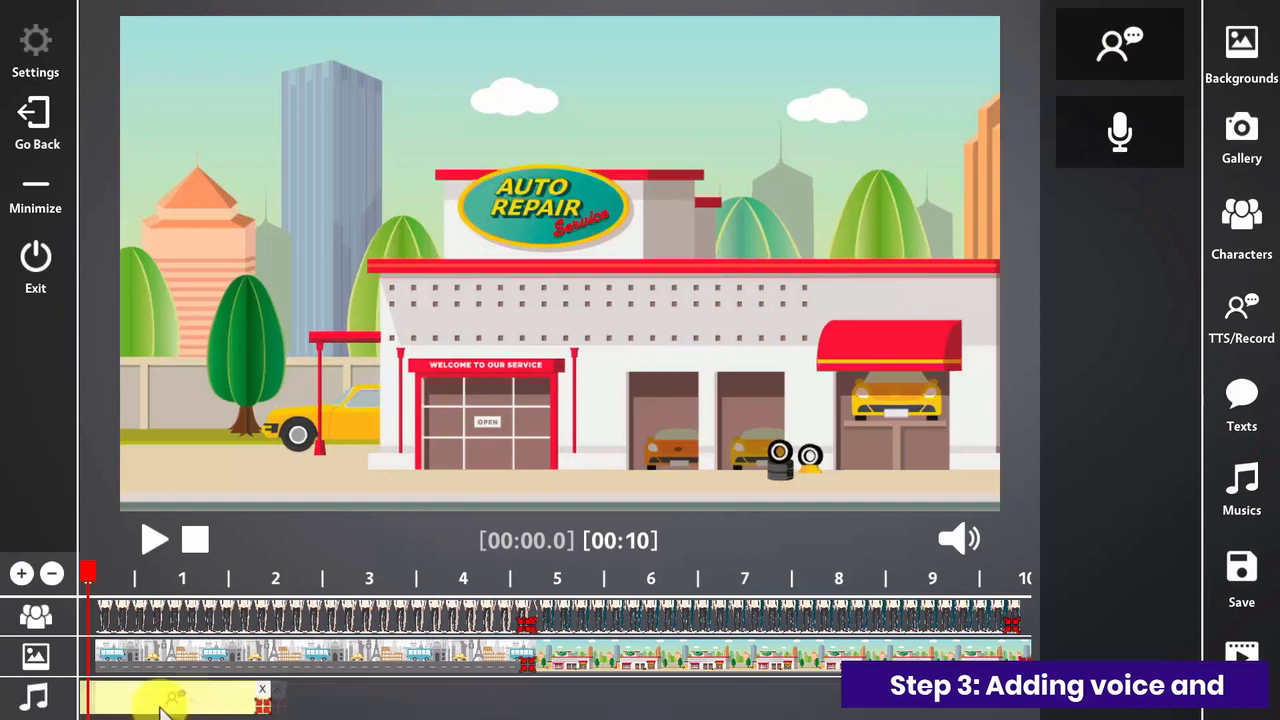
Set the speech text to "Is your car barely moving and making all kinds of weird sounds? Bob's Auto Repair Service is your best choice!" and preview it.
click(40, 62)
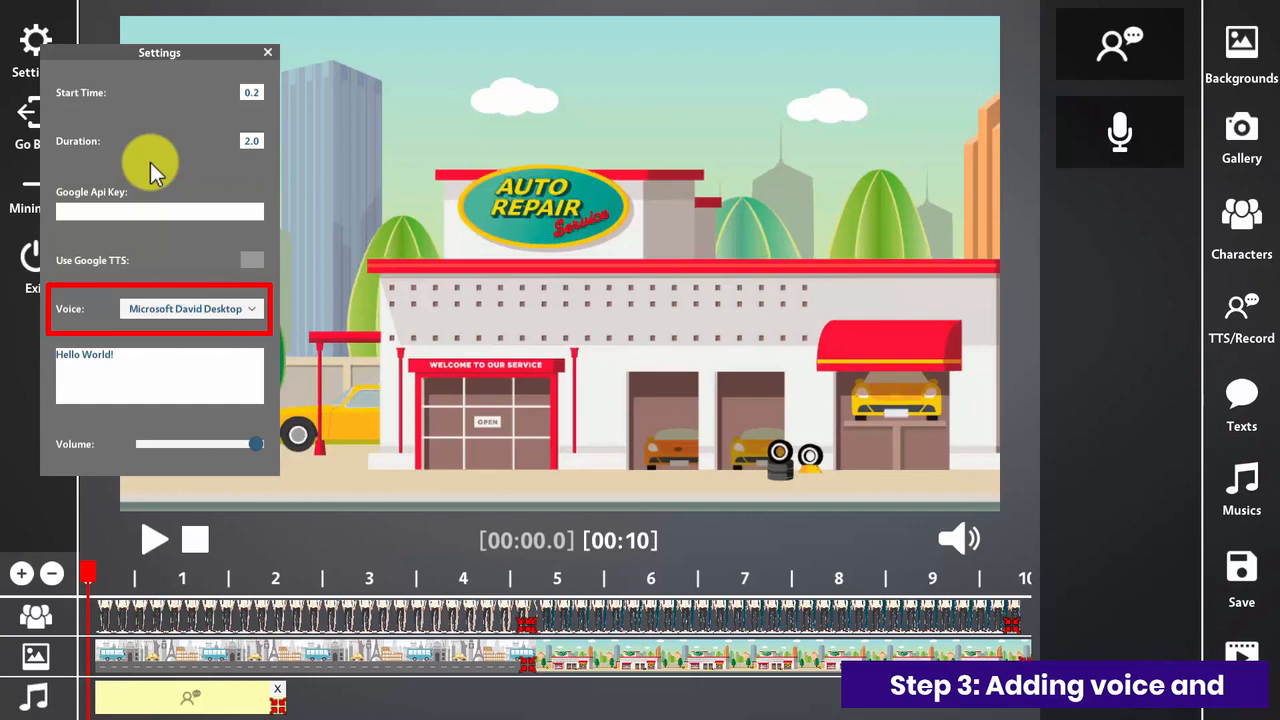
click(132, 354)
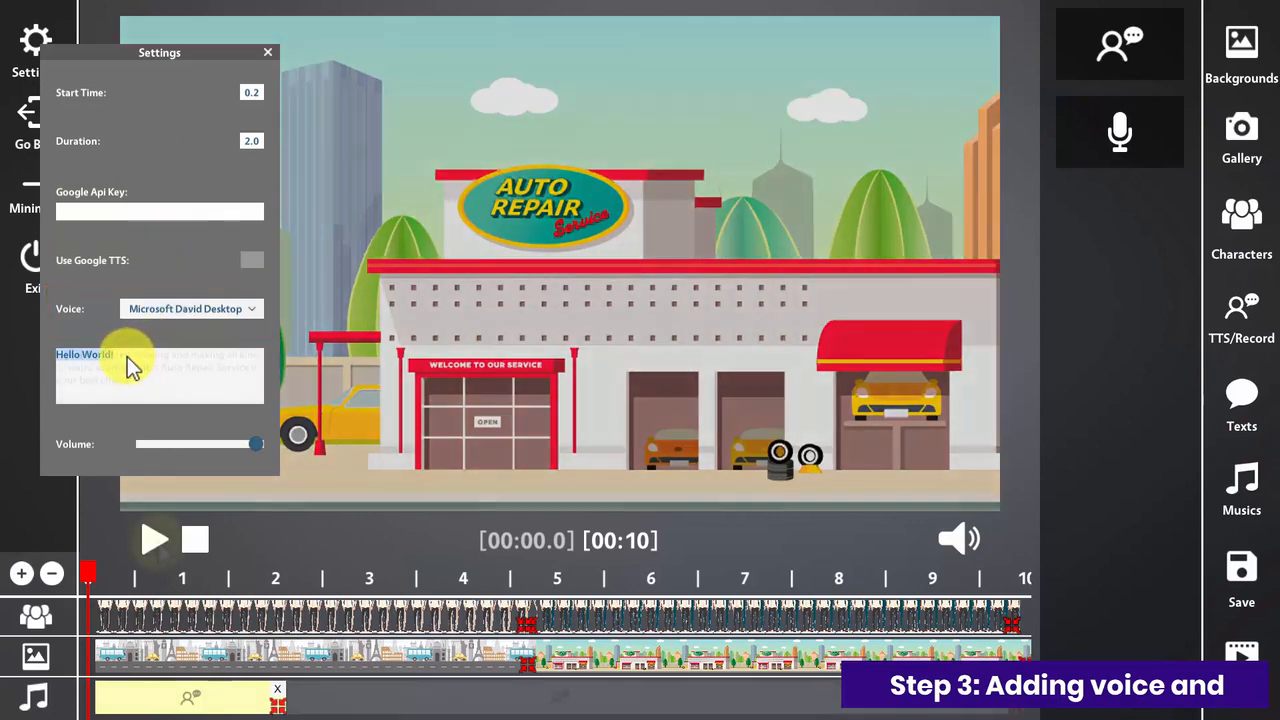
text(Is your car barely moving and making all kinds of weird sounds? Bob's Auto Repair Service is your best choice!)
click(155, 538)
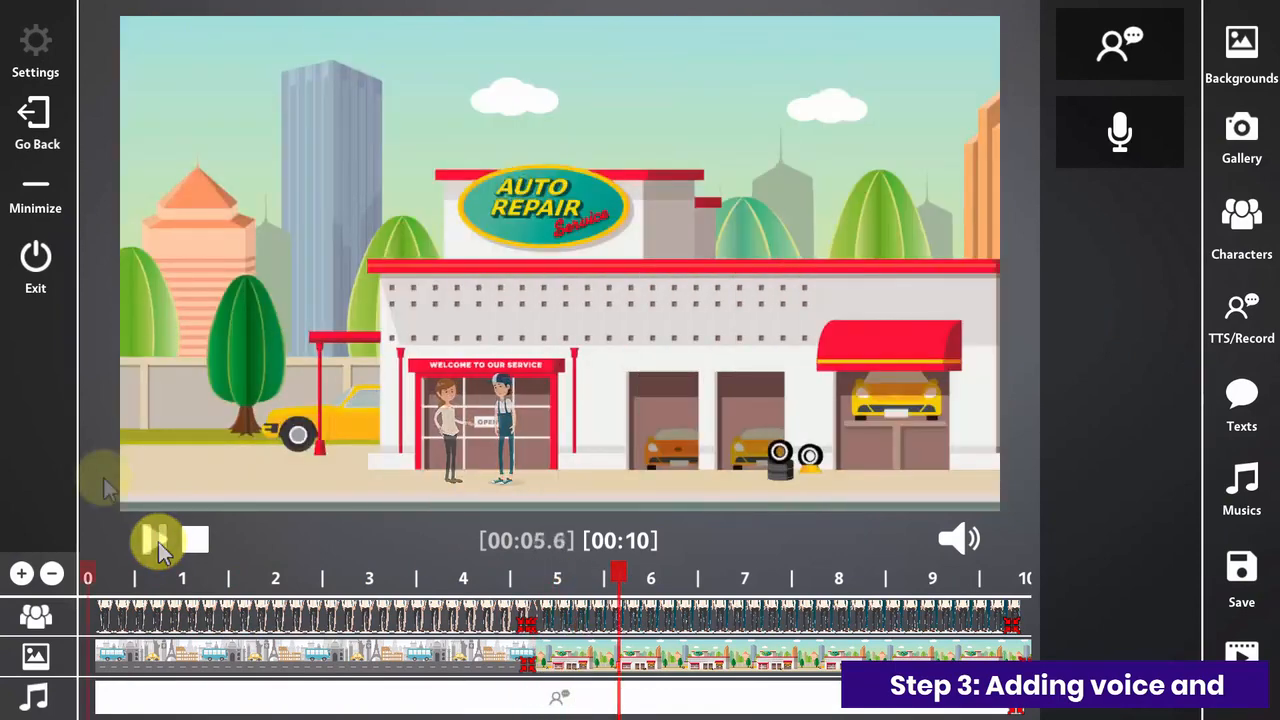
click(157, 541)
Try out a microphone recording clip and its settings on the audio track and delete the clip.
drag(1115, 140, 177, 700)
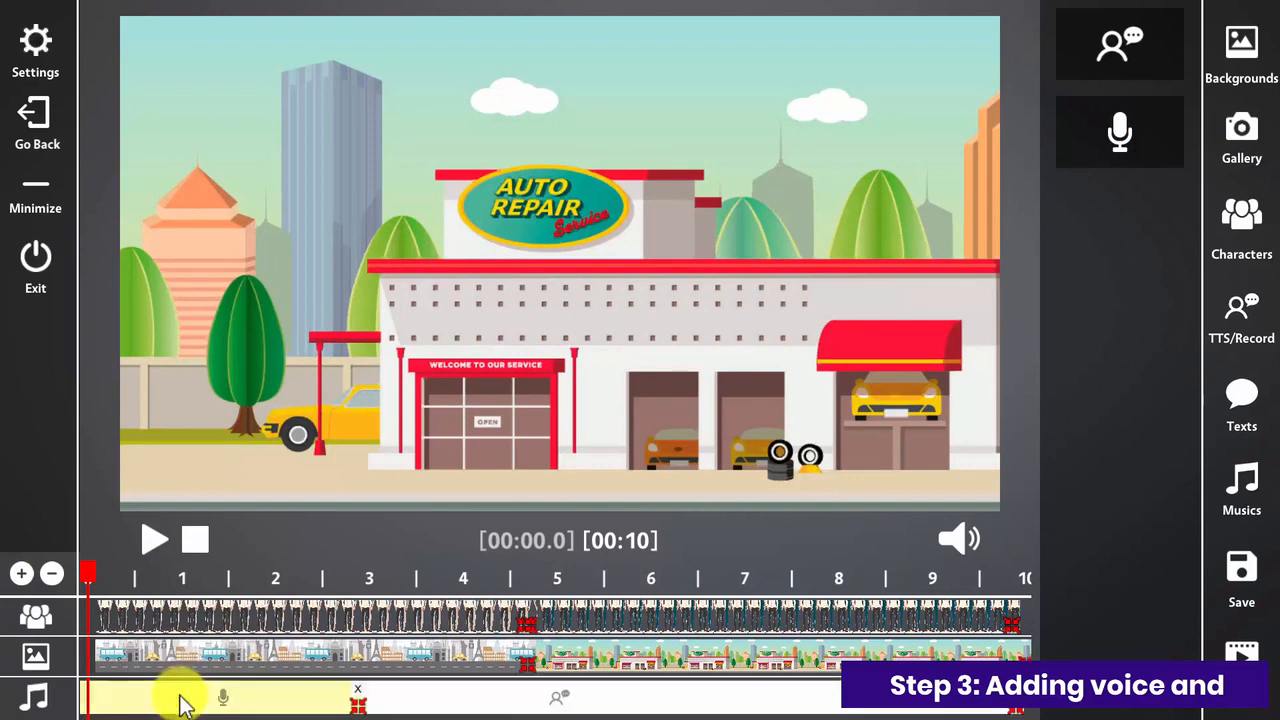
click(33, 42)
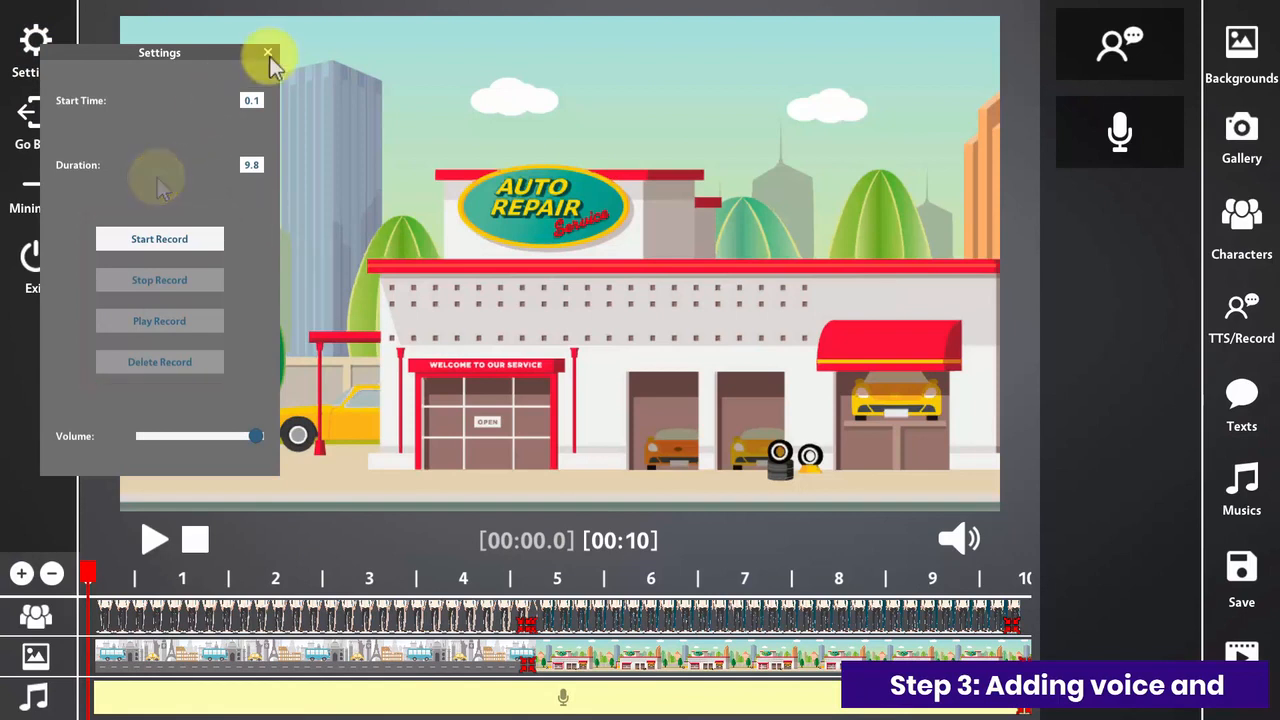
click(270, 53)
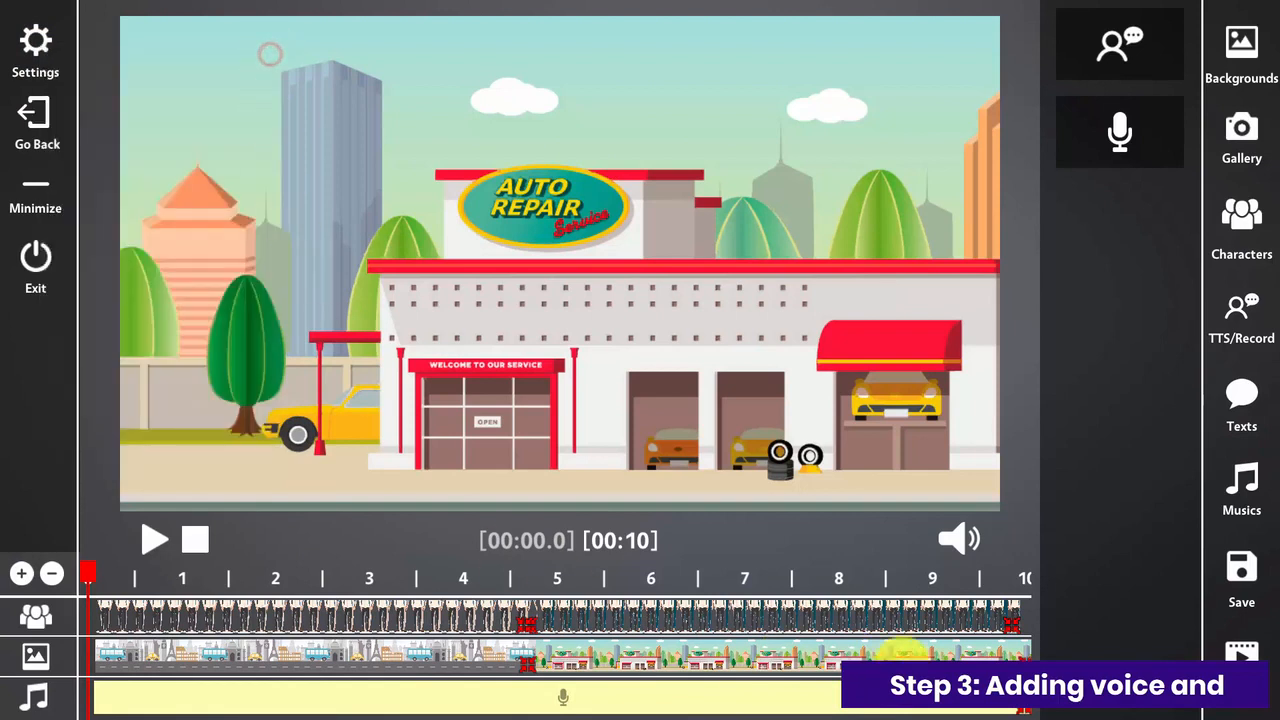
click(1030, 707)
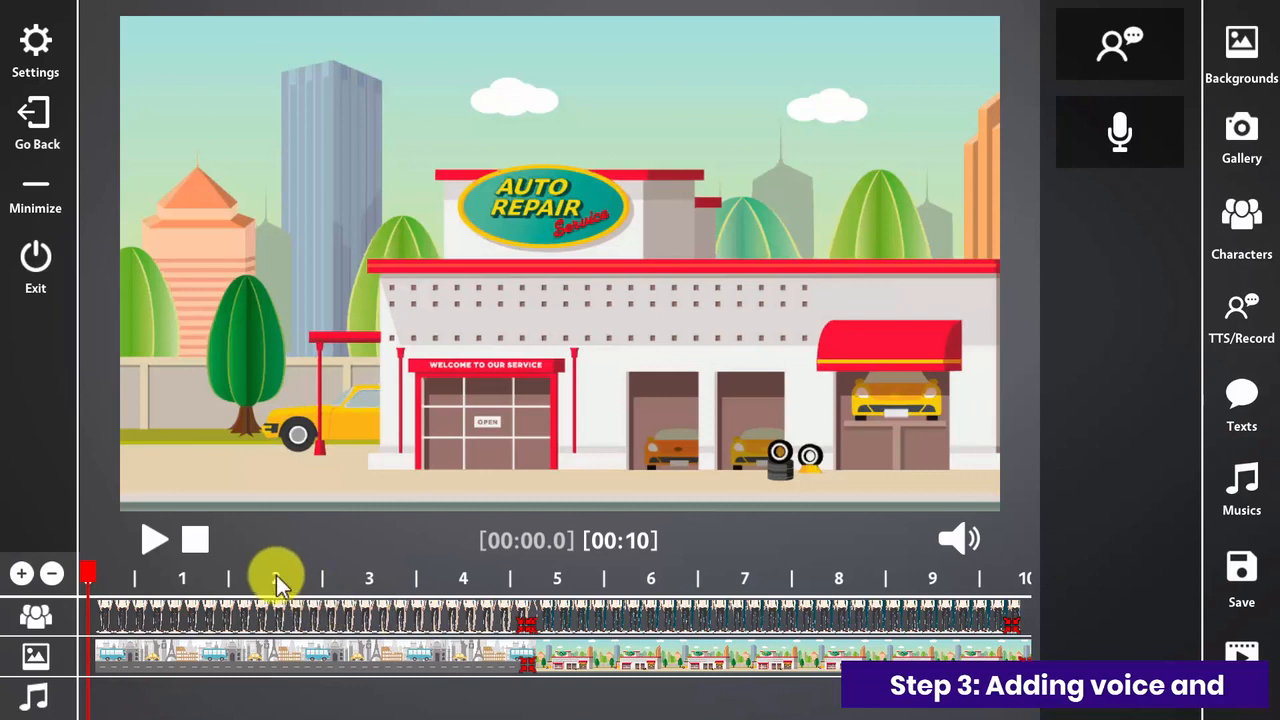
Add a text clip near the beginning of the image track over the city background.
click(1238, 405)
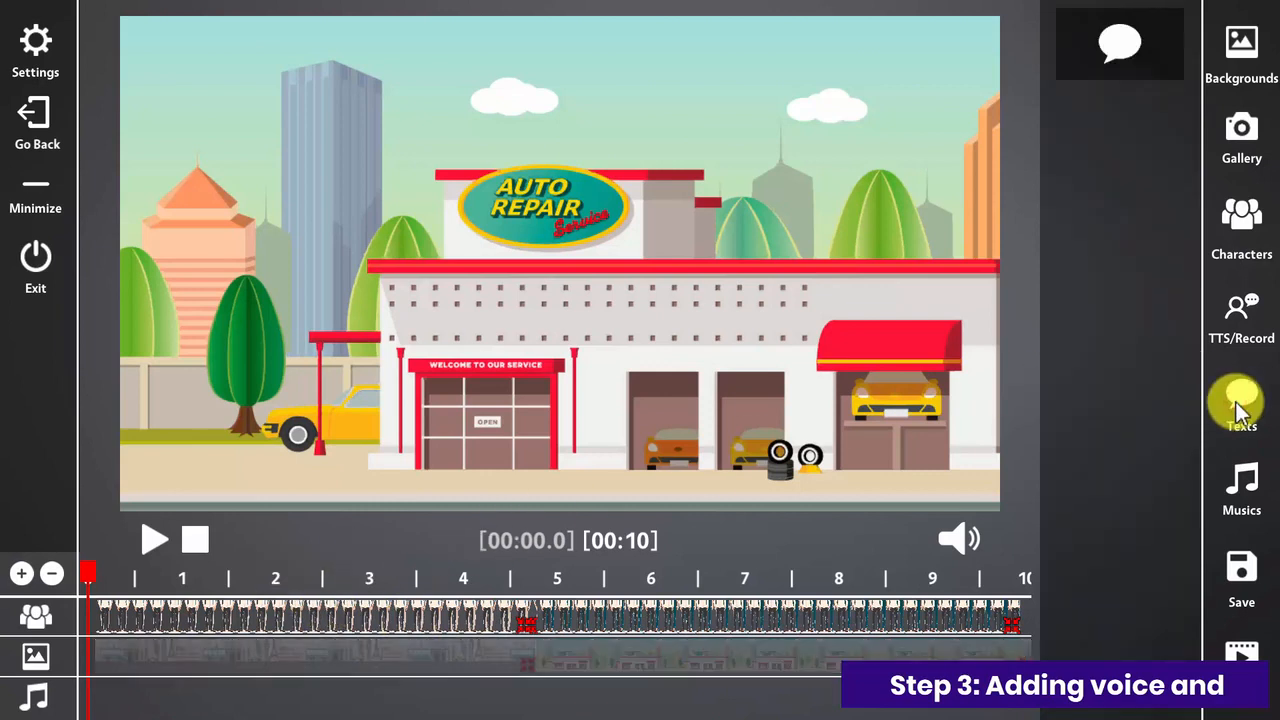
drag(1124, 62, 216, 663)
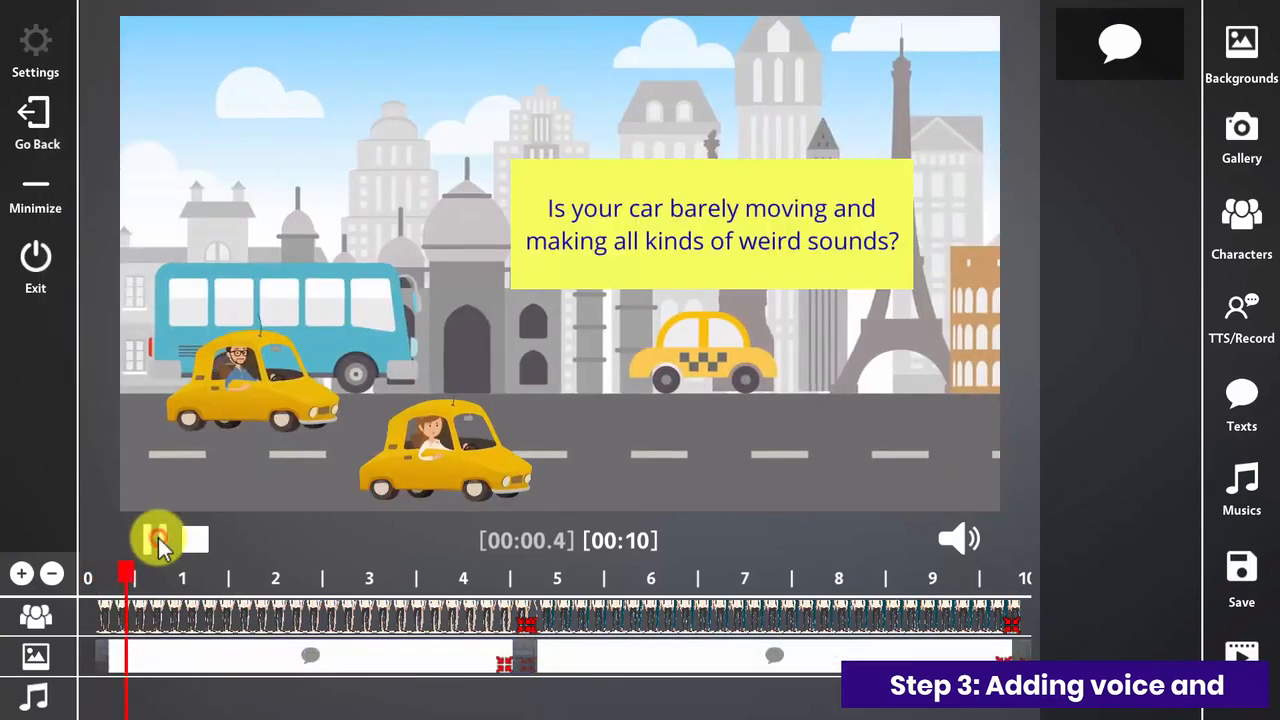
Preview the animation with its on-screen text and add Music 1 near the beginning of the audio track.
click(157, 540)
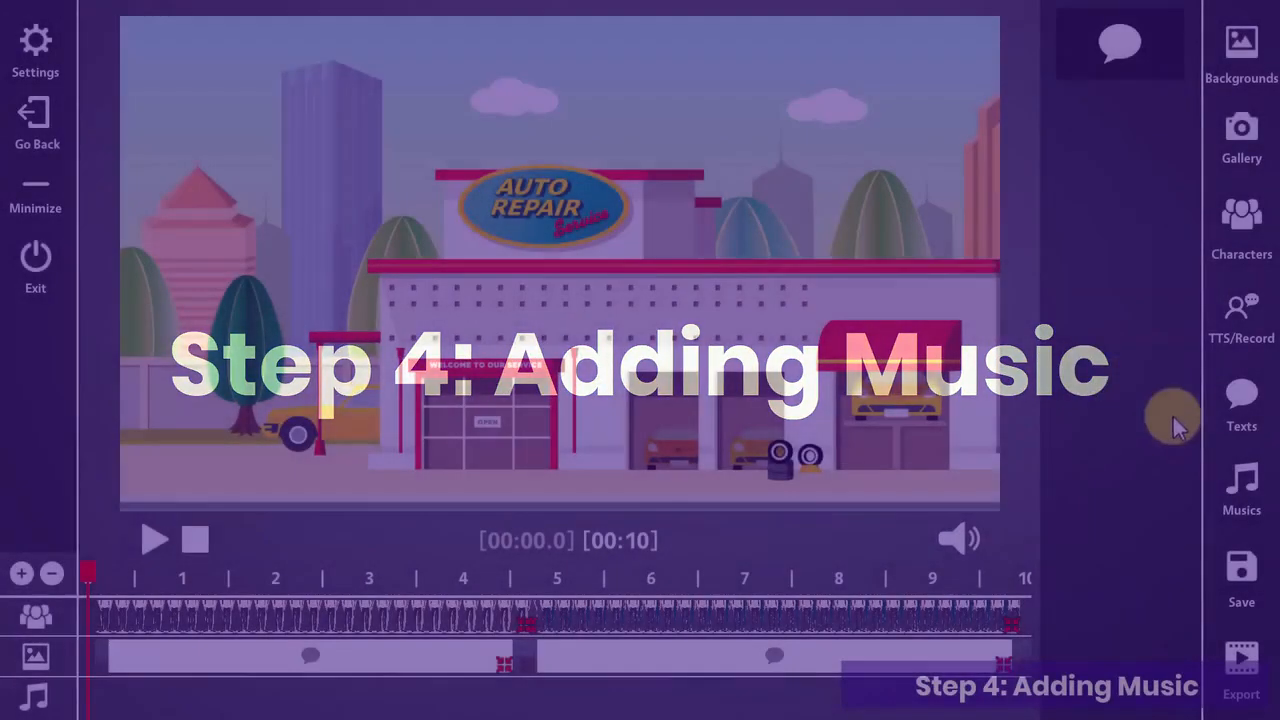
click(1247, 488)
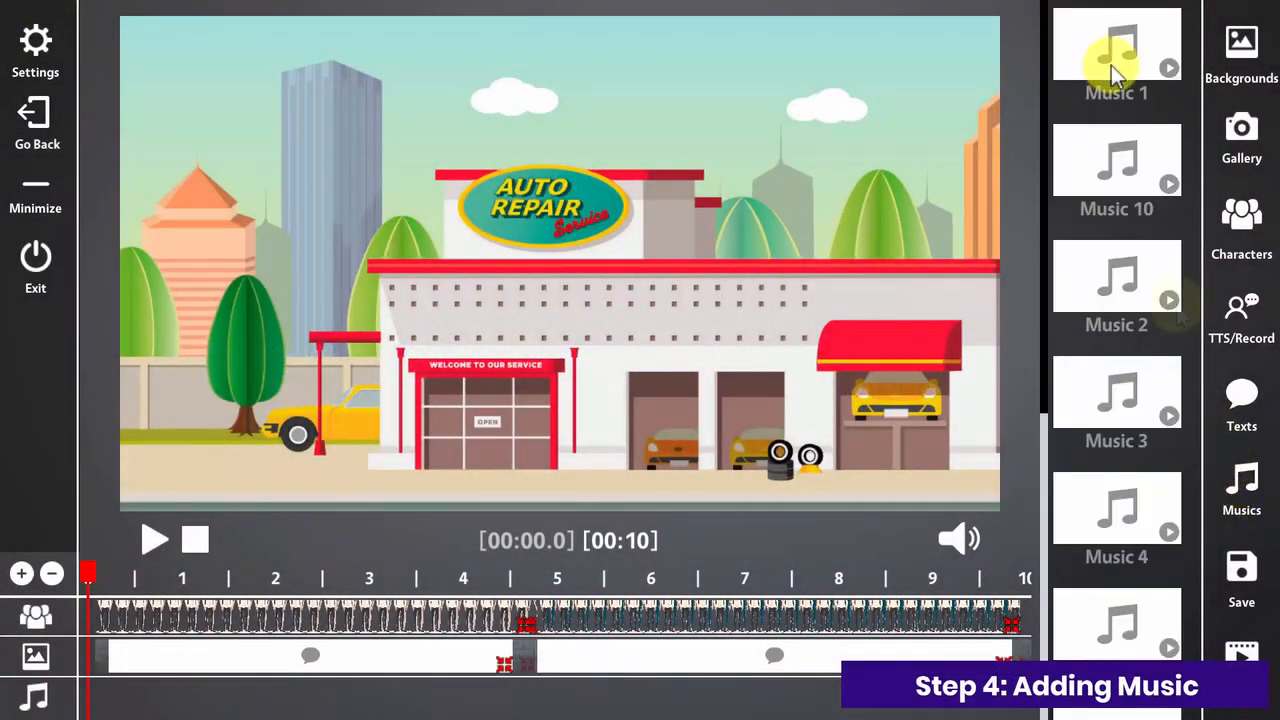
drag(1111, 60, 165, 692)
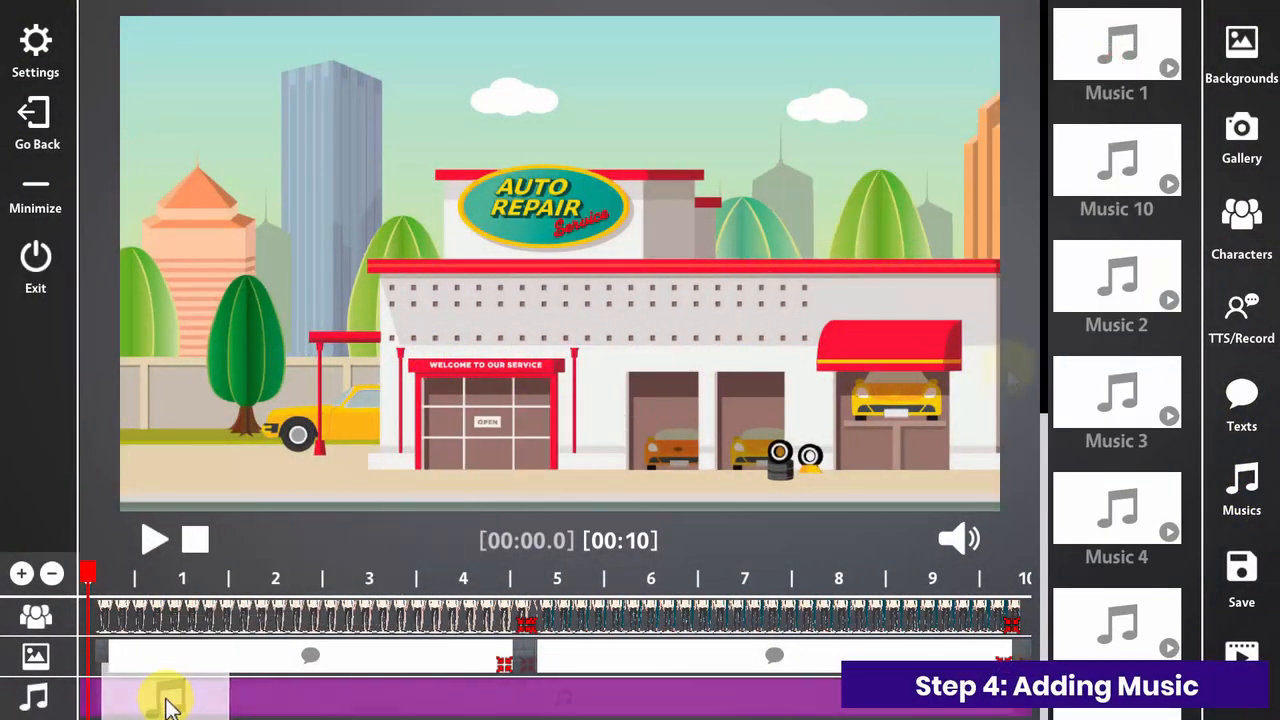
Browse the rest of the music library and adjust the volume of the Music 1 clip.
scroll(1042, 456, down, 5)
scroll(1065, 635, down, 2)
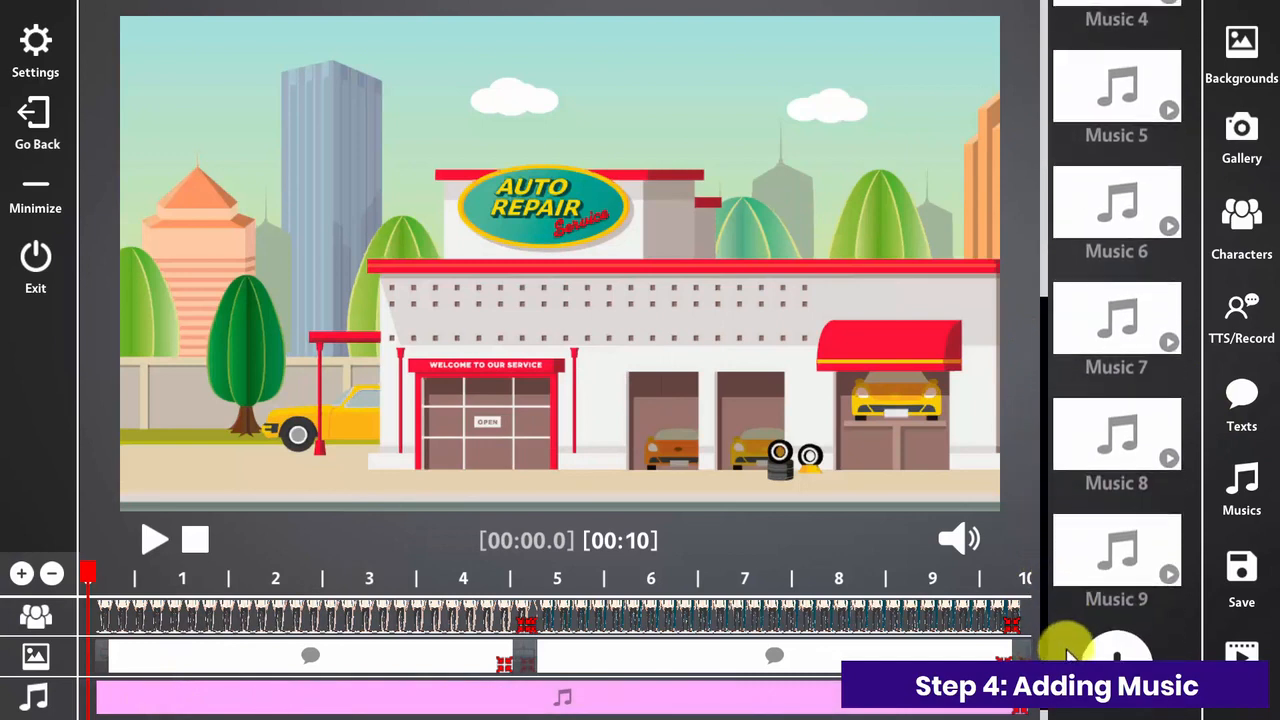
click(37, 72)
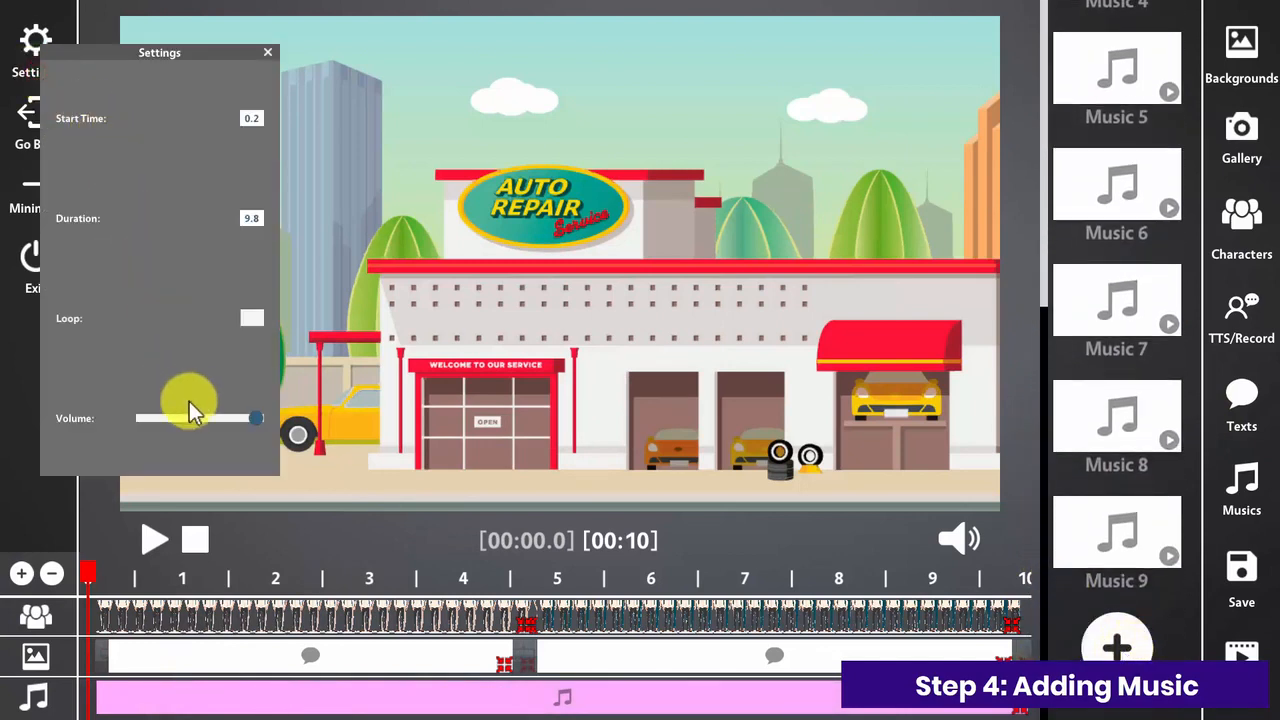
drag(189, 420, 239, 421)
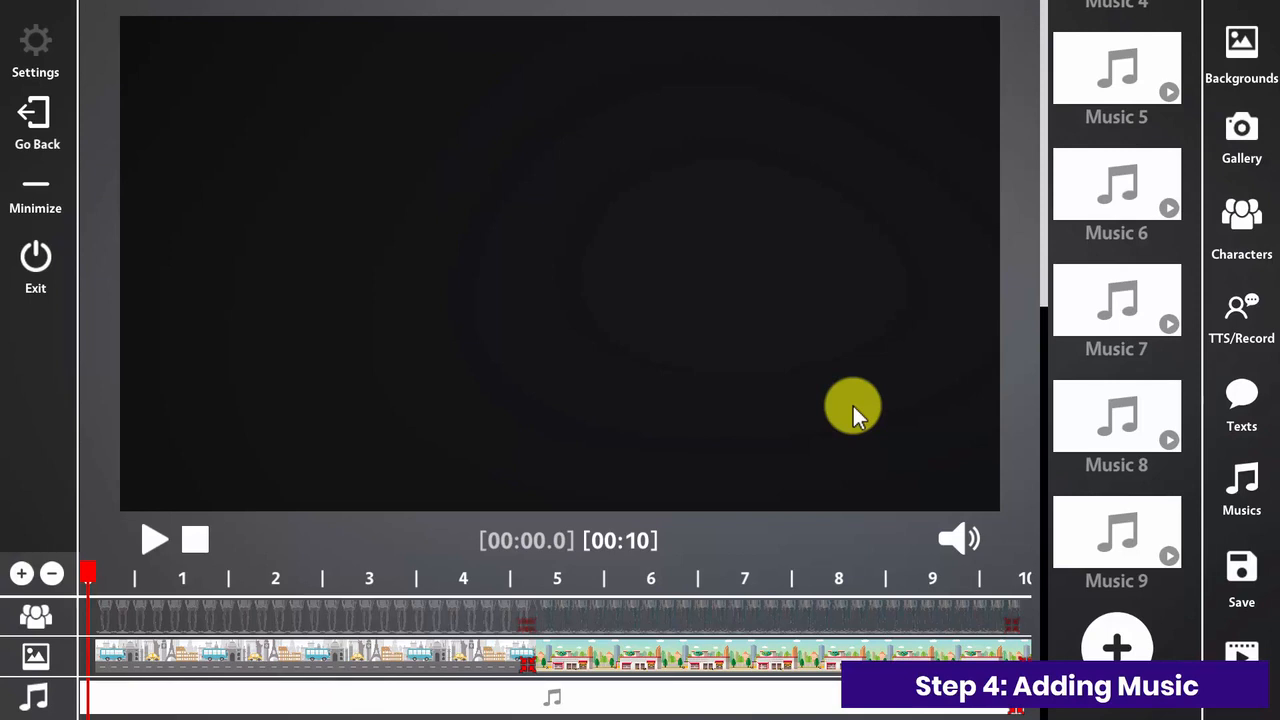
Import the file Bob Auto Repair Service.wav from the Desktop into the music library.
click(1117, 645)
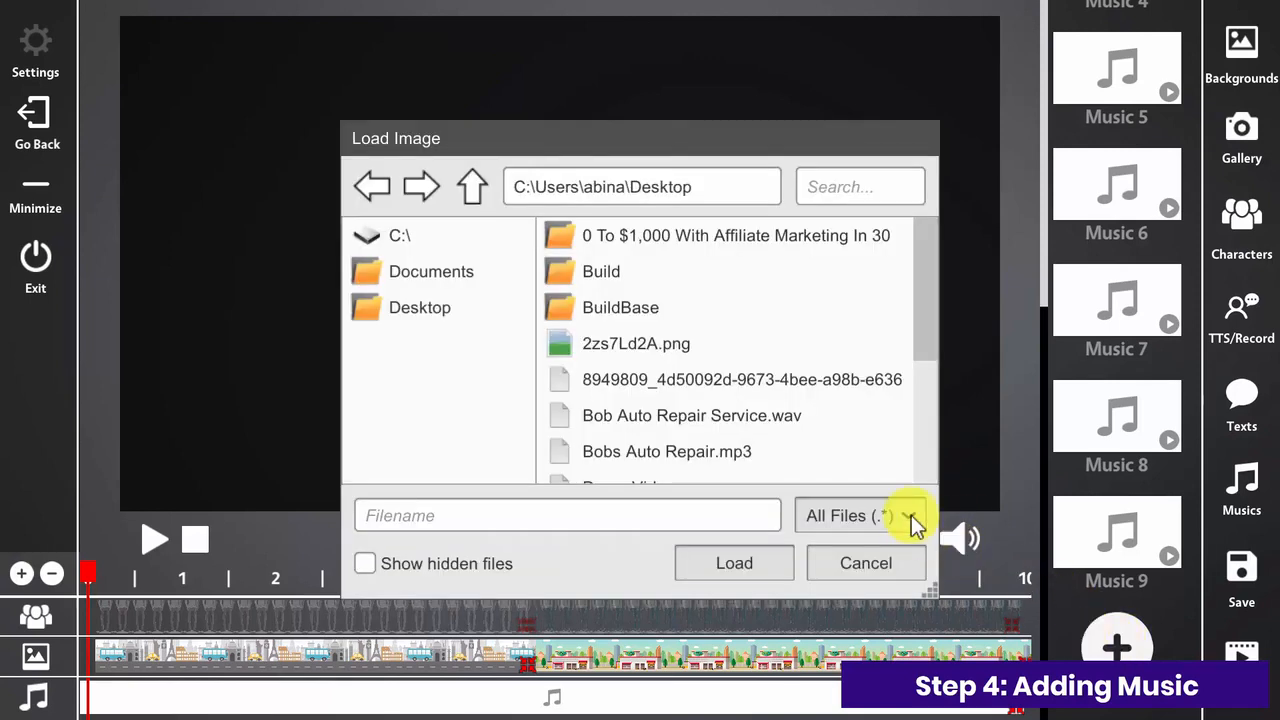
click(755, 422)
click(757, 566)
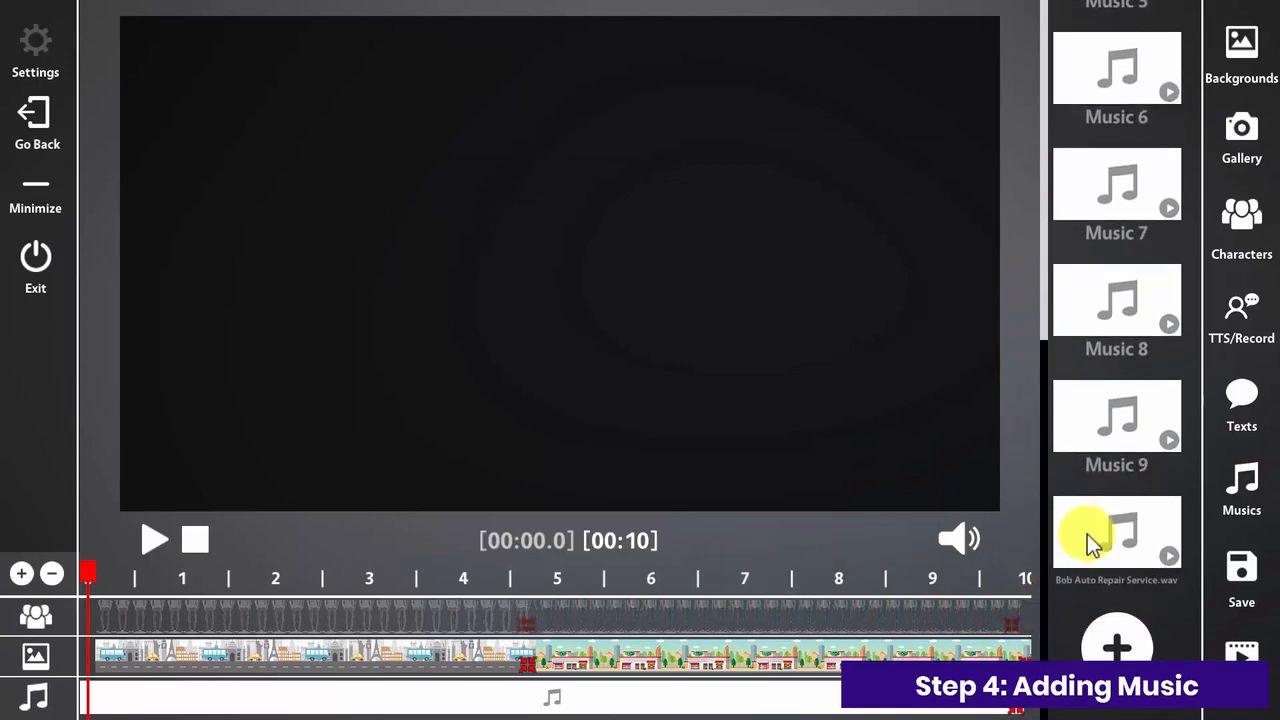
Lower the volume of the music clip on the audio track to about one third.
click(423, 697)
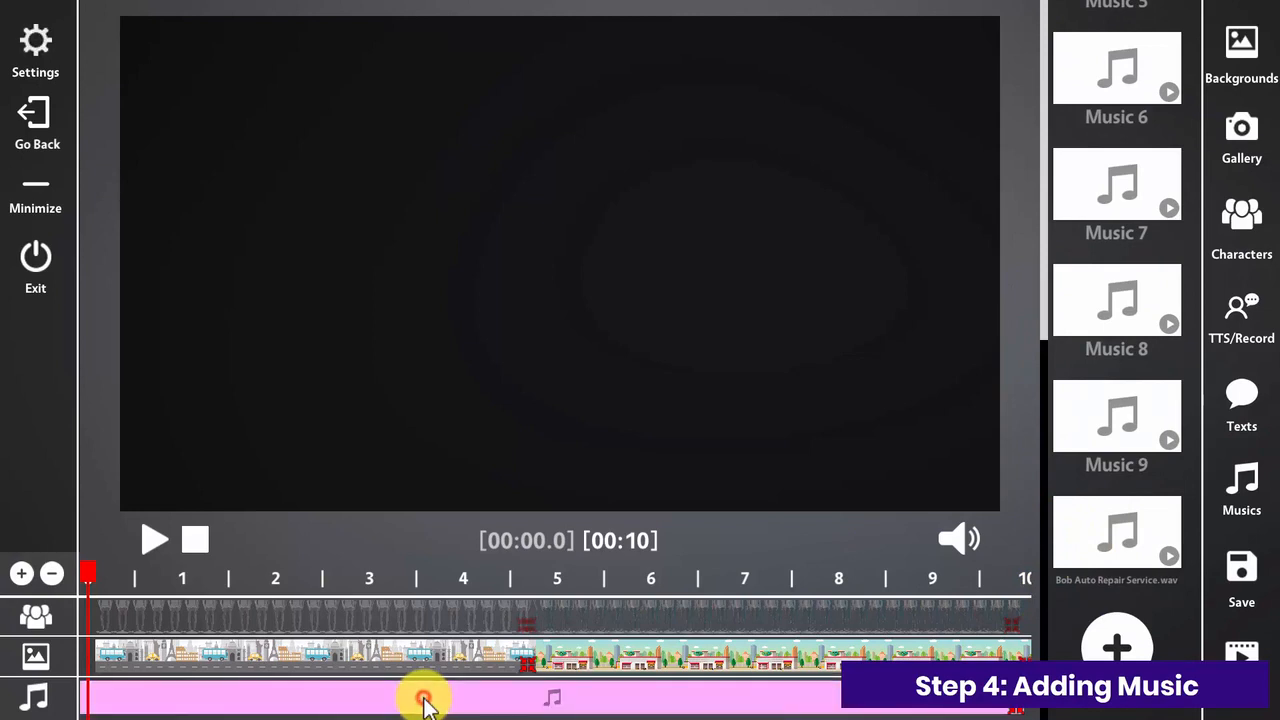
click(40, 58)
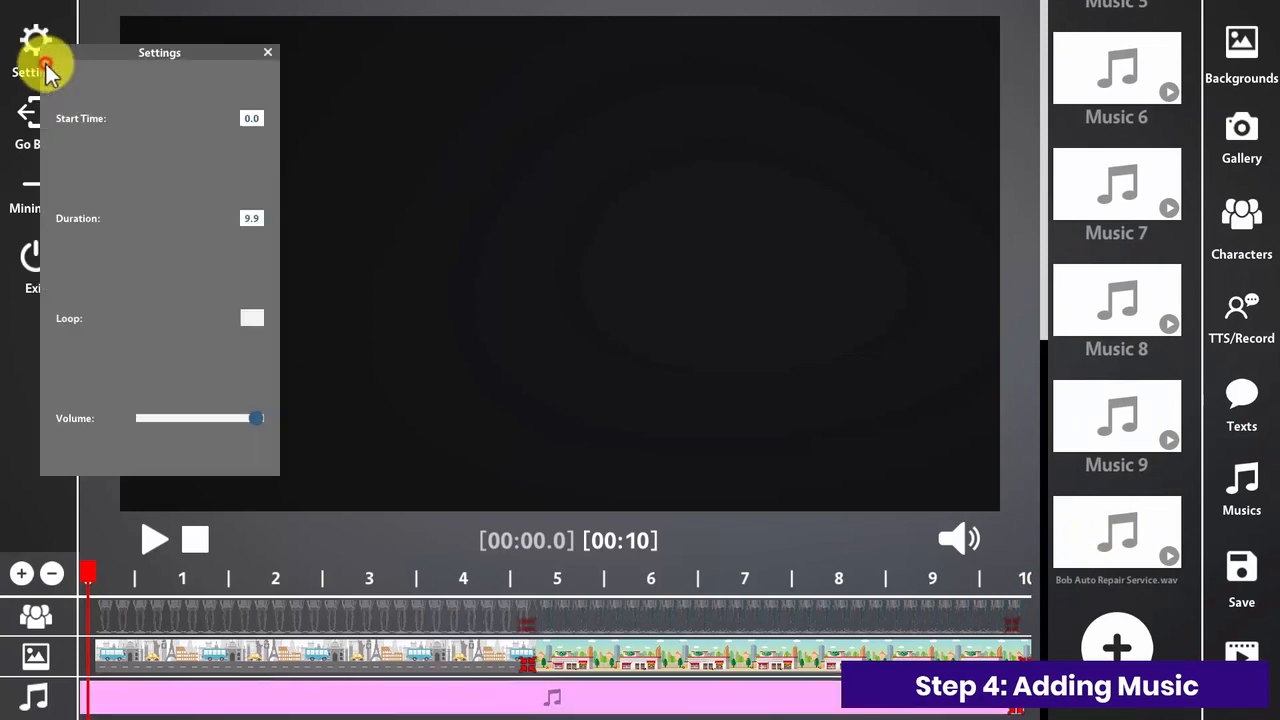
drag(262, 432, 177, 434)
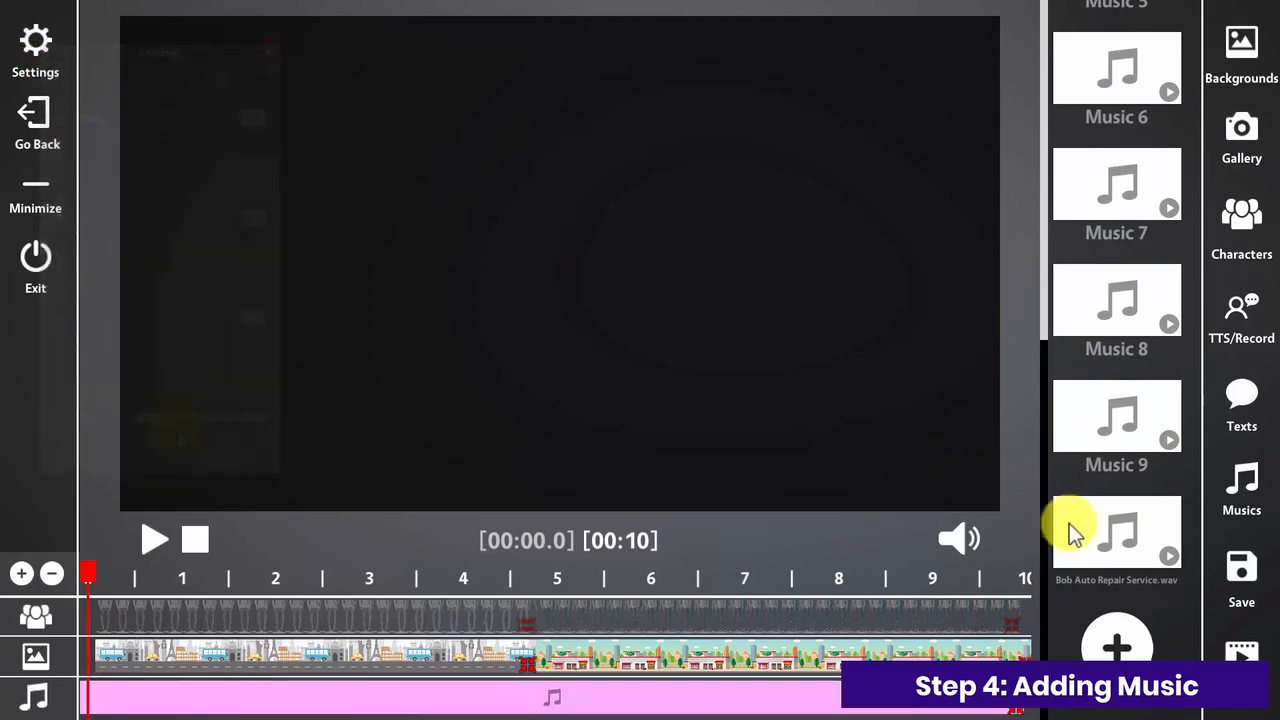
Add the imported Bob Auto Repair Service.wav to the audio track alongside the music and preview the whole video.
drag(1075, 535, 995, 710)
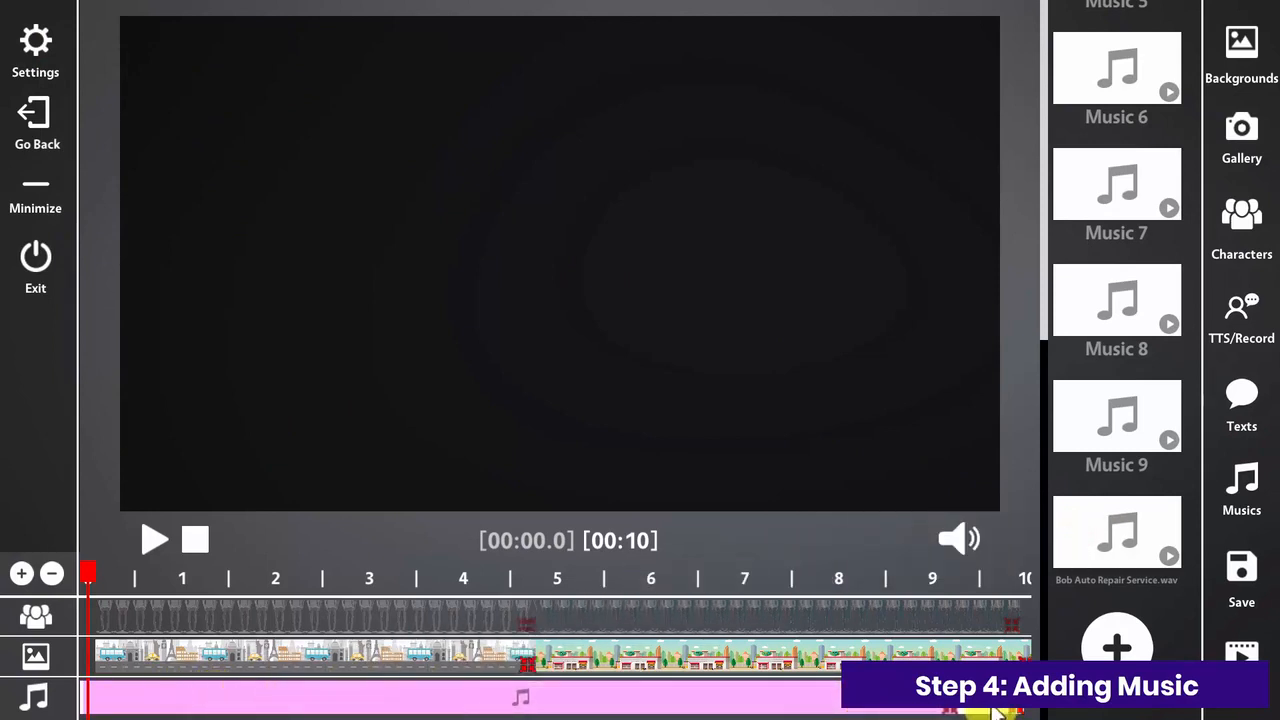
click(153, 540)
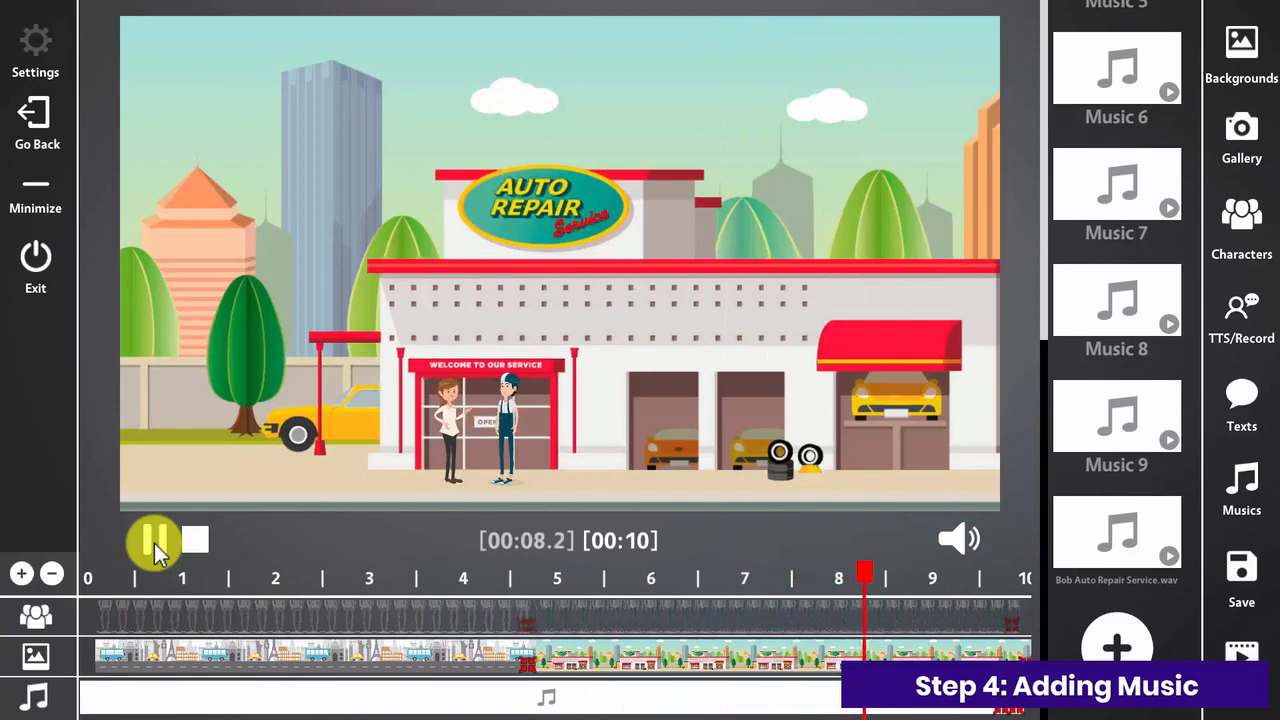
click(155, 545)
Save the project on the Desktop over the existing file Demo Video.vep.
click(1240, 585)
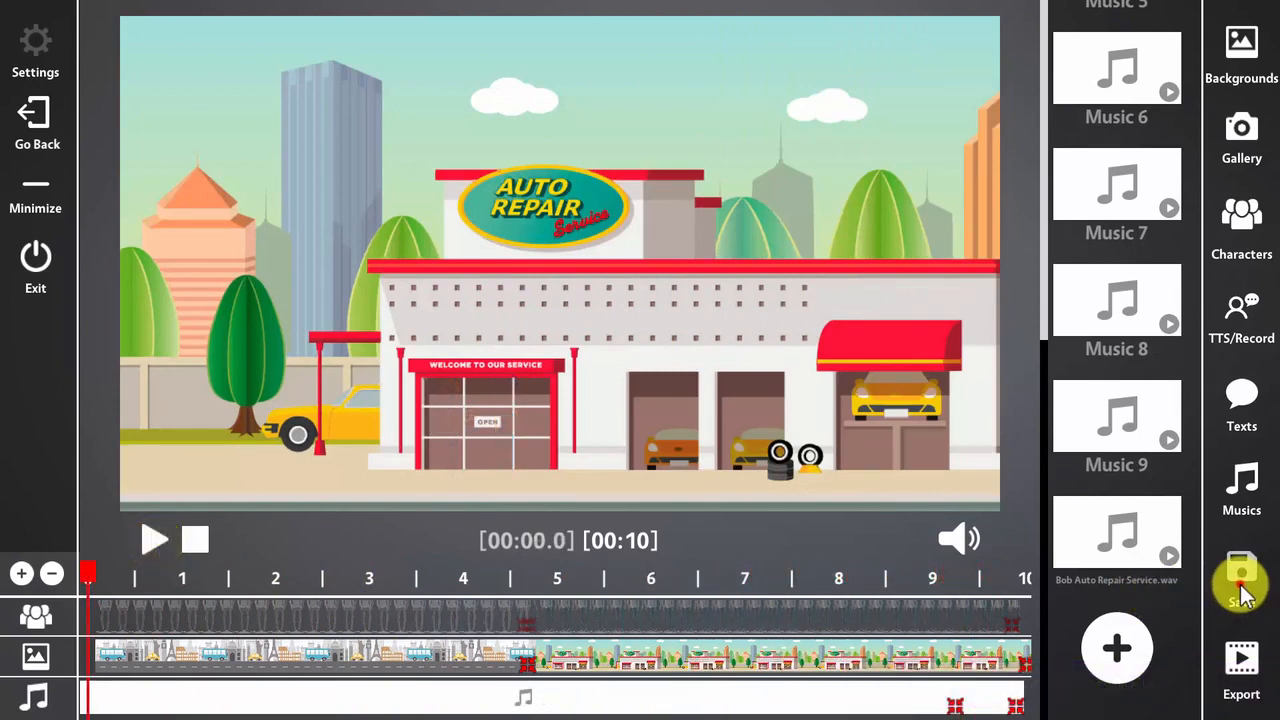
click(660, 345)
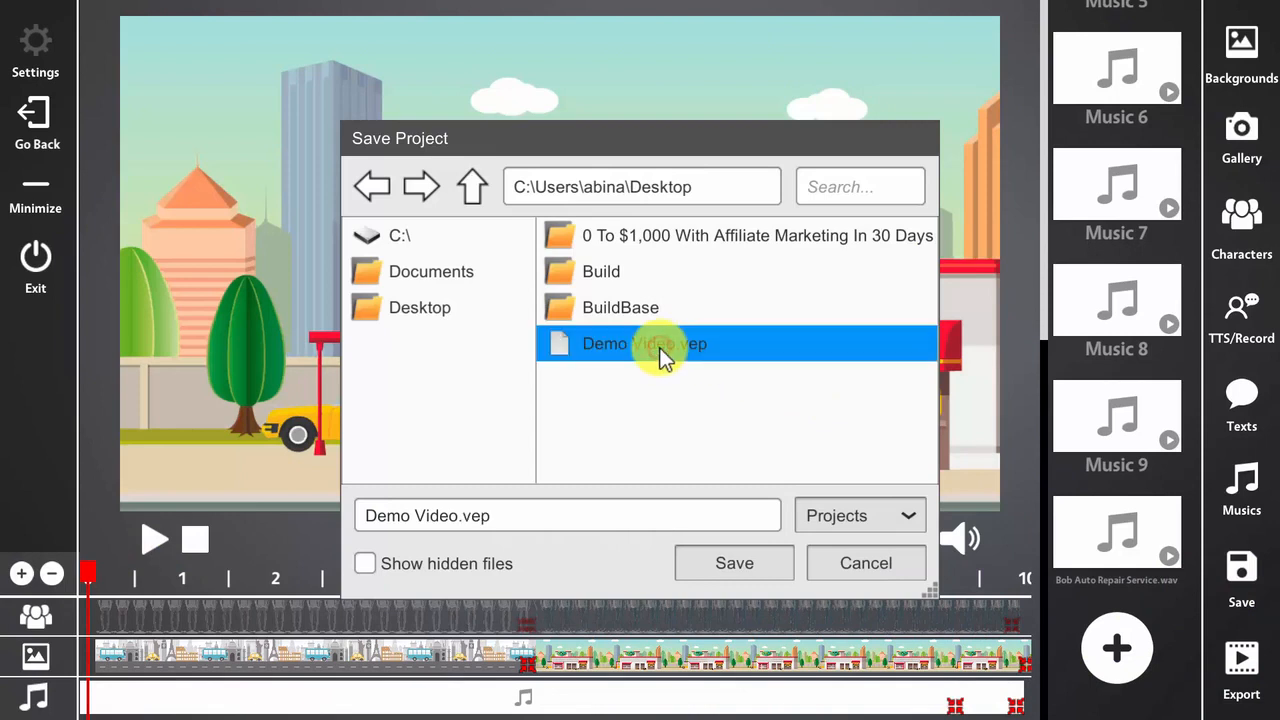
click(751, 564)
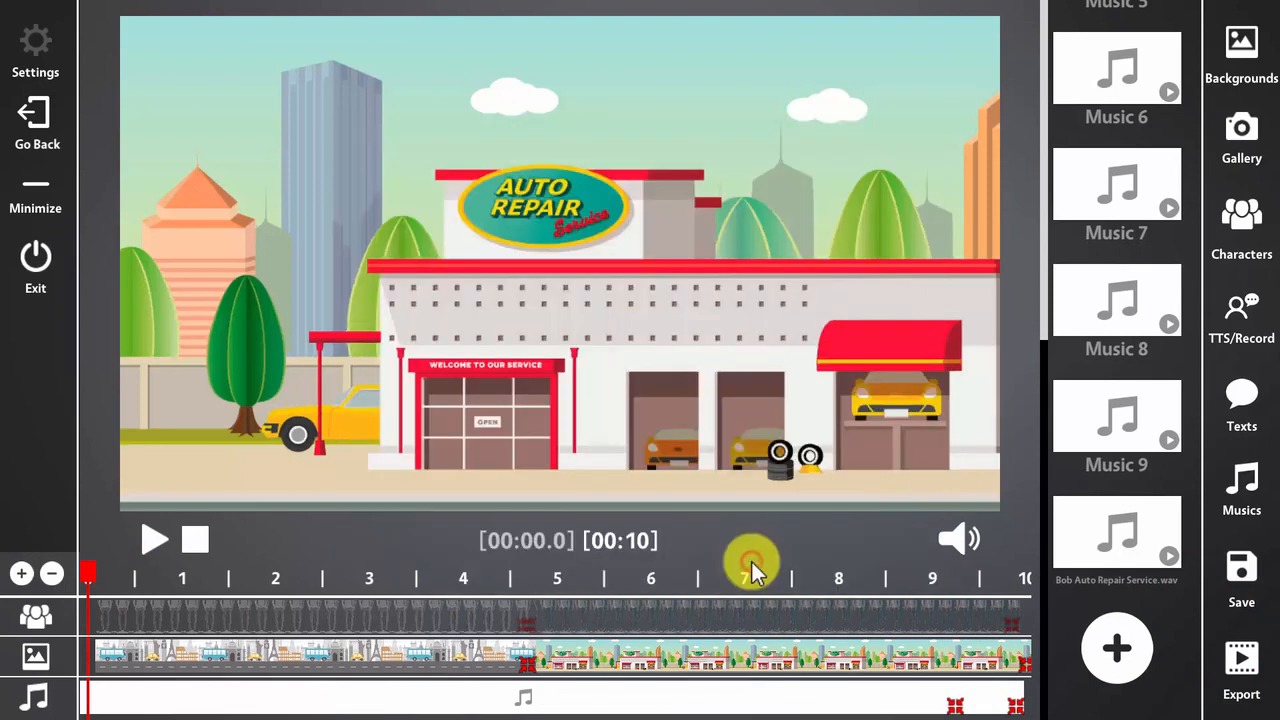
Export the finished video to the Desktop under the name Demo Video.
click(1241, 675)
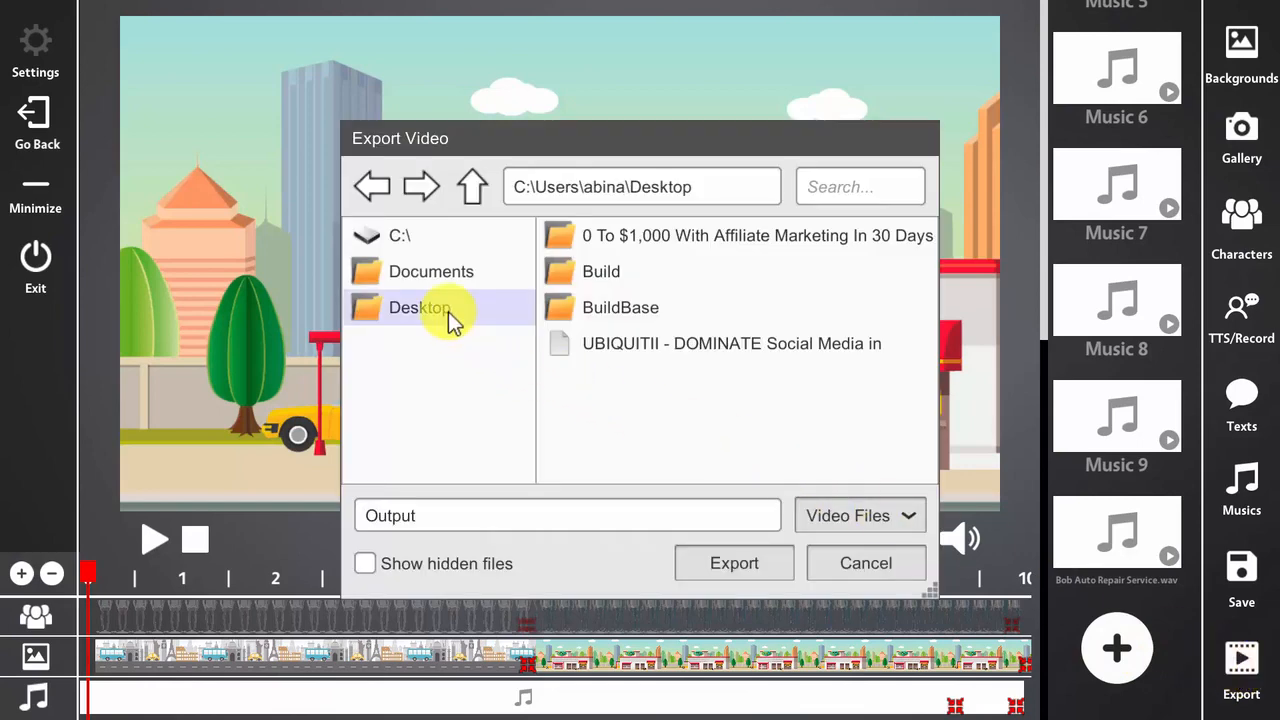
click(563, 517)
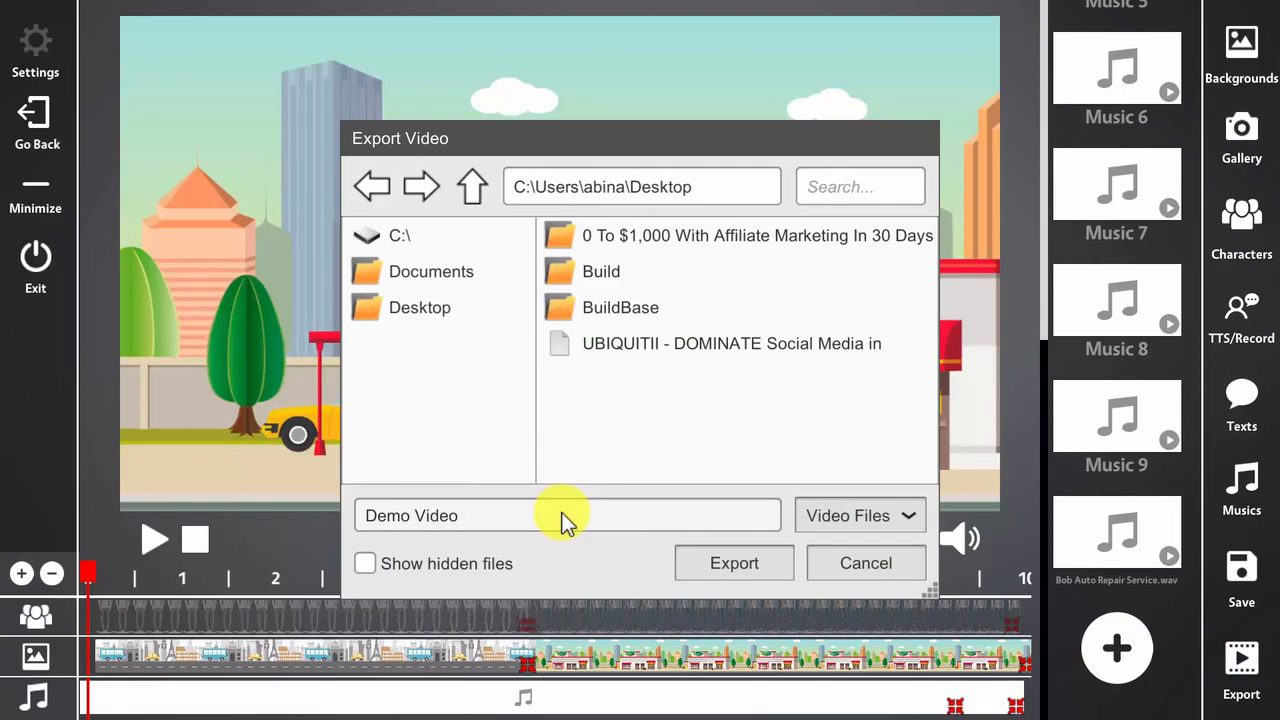
click(760, 566)
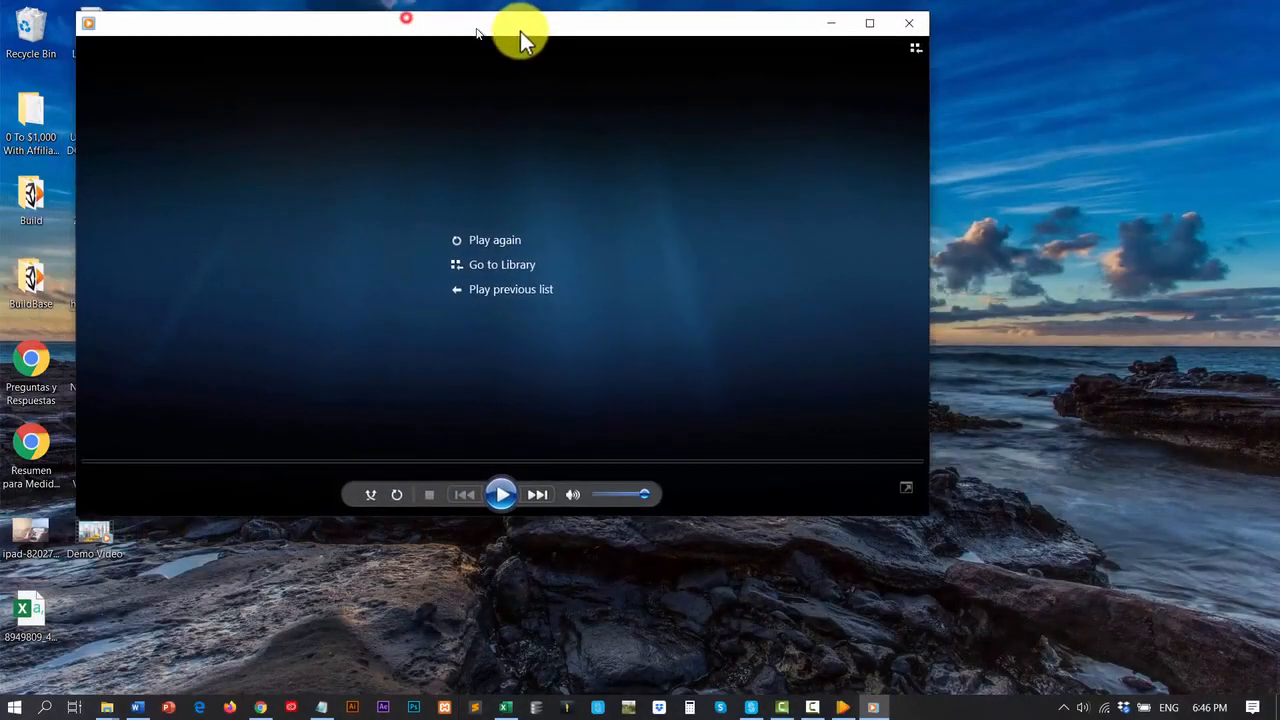
Switch to the Windows Media Player window, reposition it on the desktop and play the exported Demo Video.
drag(520, 31, 655, 55)
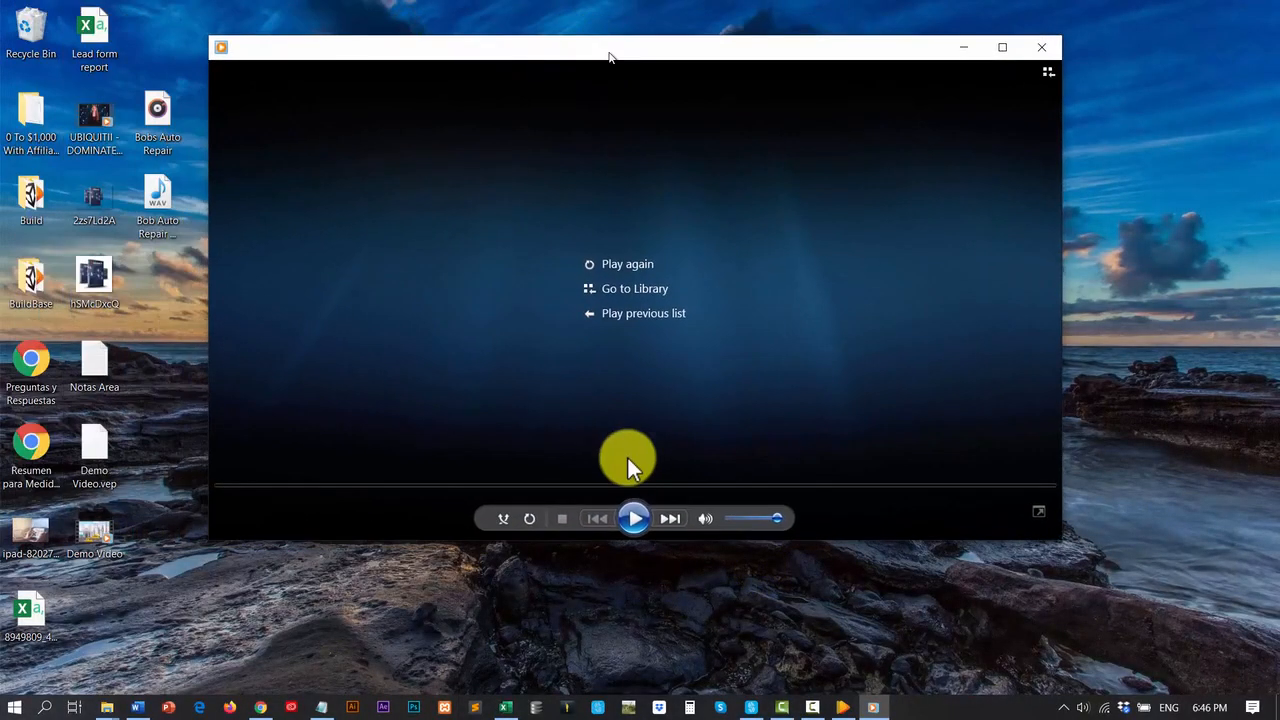
click(630, 519)
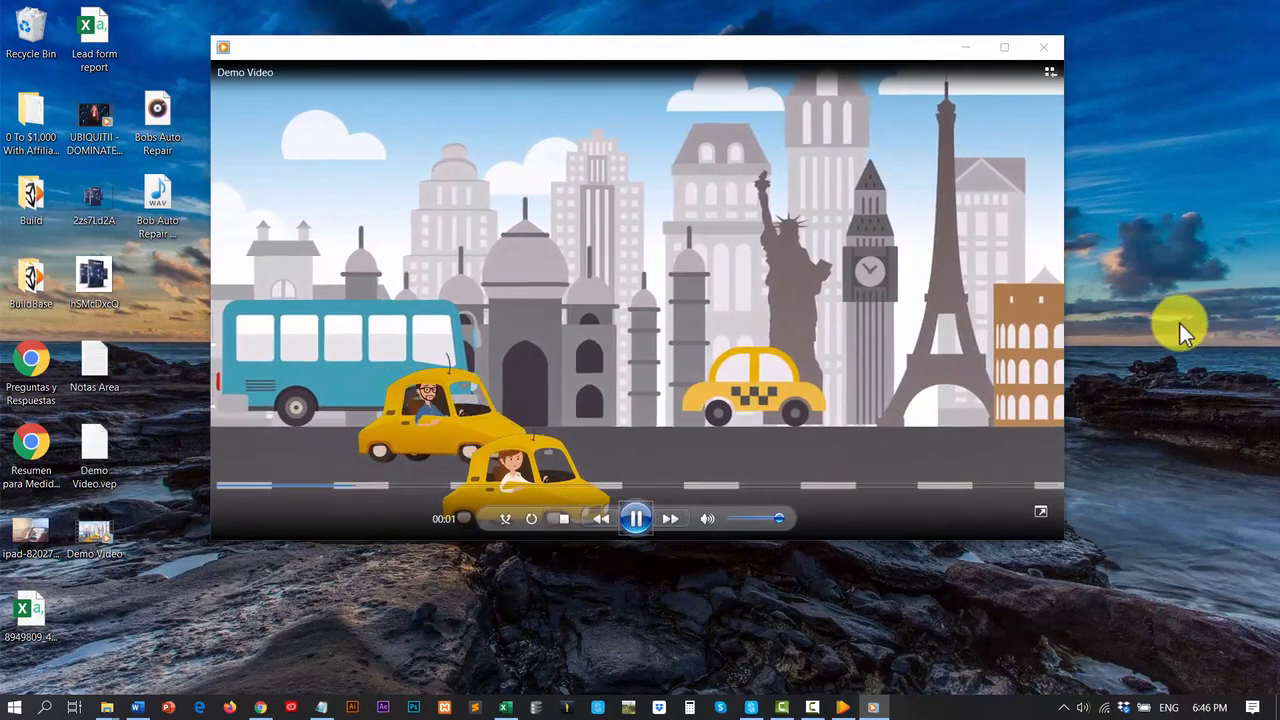